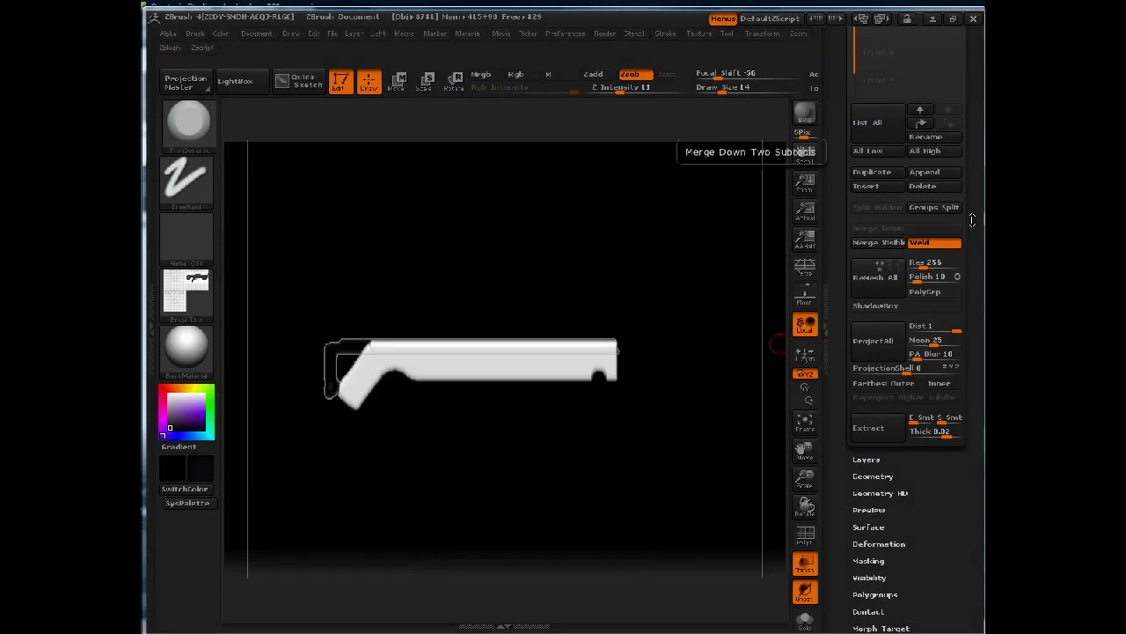
Append the ShadowBox257 mesh as a new subtool of the gun and make it the active subtool.
{"action": "left_click_drag", "start_coordinate": [964, 361], "coordinate": [964, 340]}
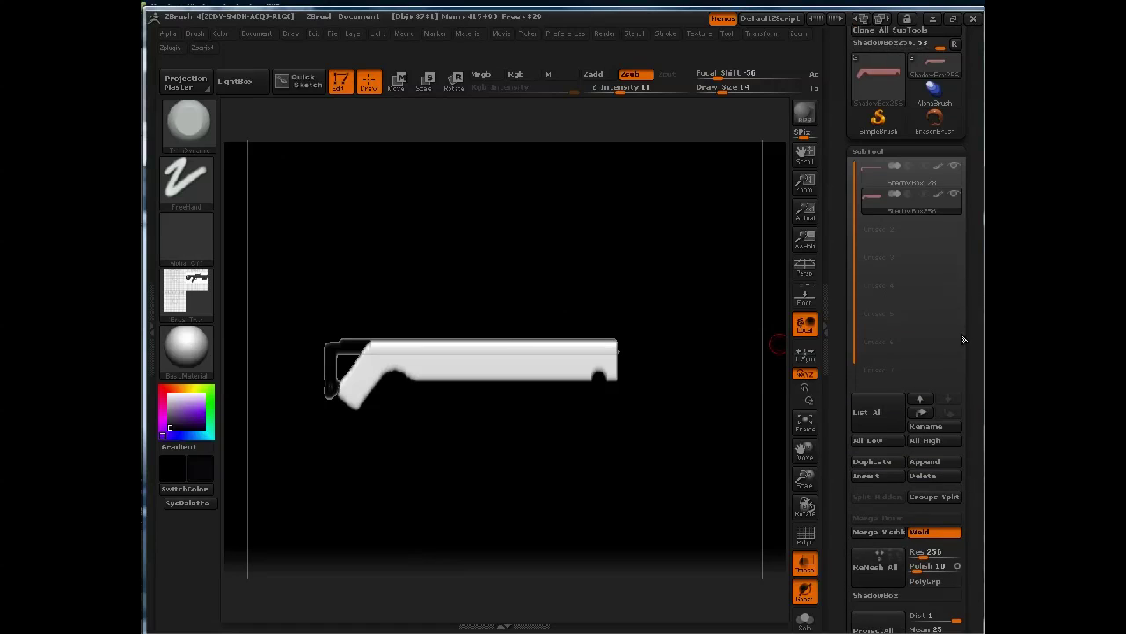
{"action": "left_click", "coordinate": [926, 461]}
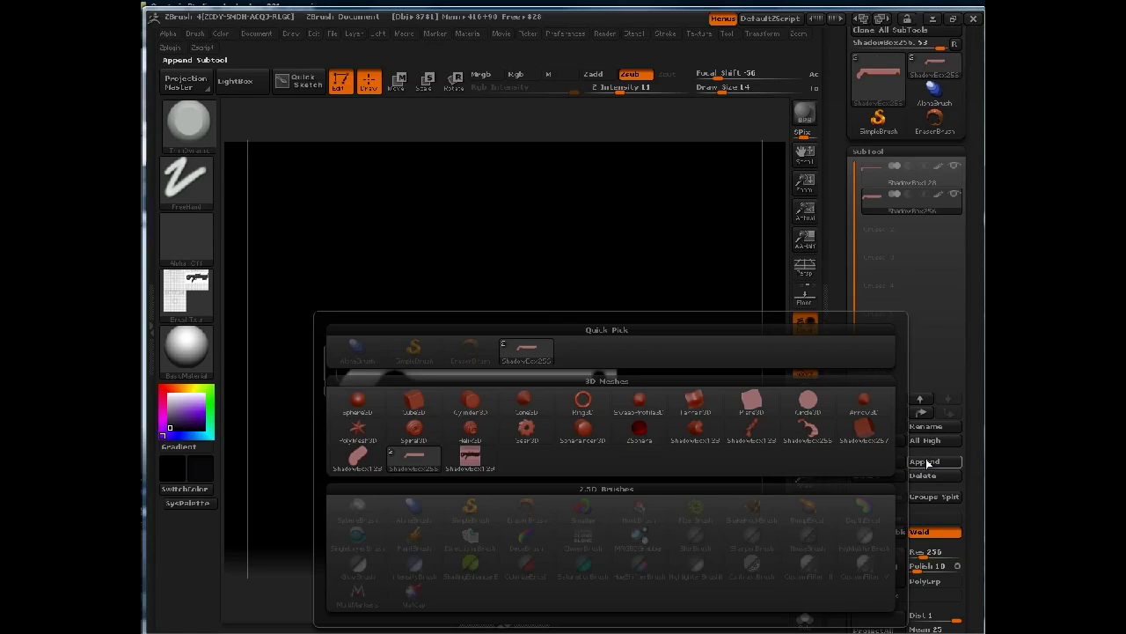
{"action": "left_click", "coordinate": [870, 437]}
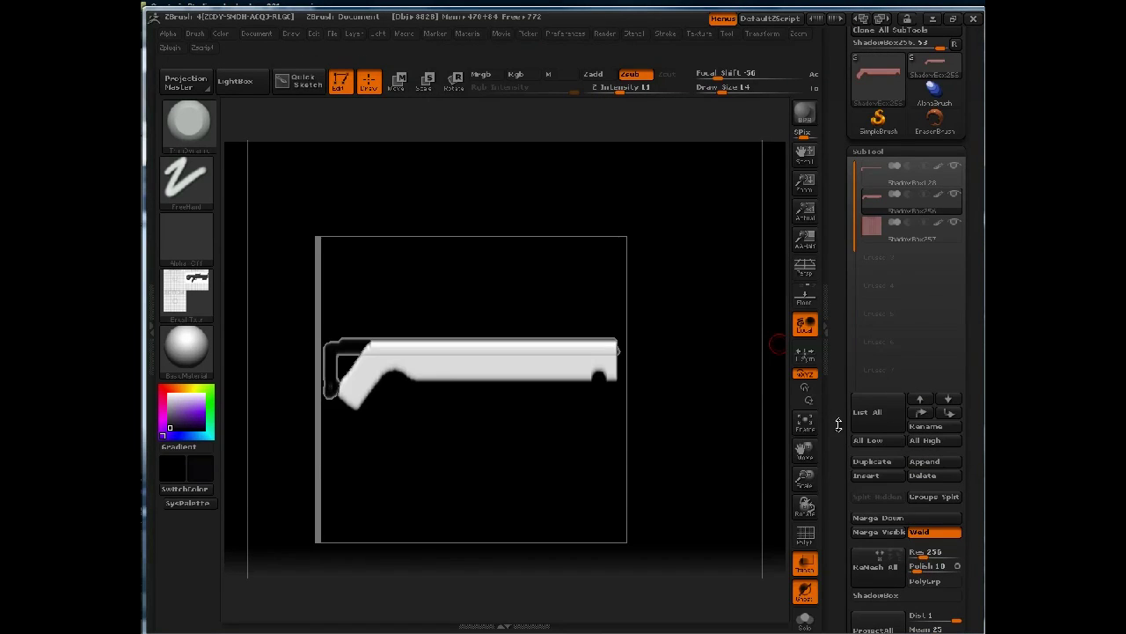
{"action": "mouse_move", "coordinate": [838, 423]}
{"action": "left_mouse_down"}
{"action": "mouse_move", "coordinate": [843, 299]}
{"action": "mouse_move", "coordinate": [840, 434]}
{"action": "left_mouse_up"}
{"action": "left_click", "coordinate": [871, 235]}
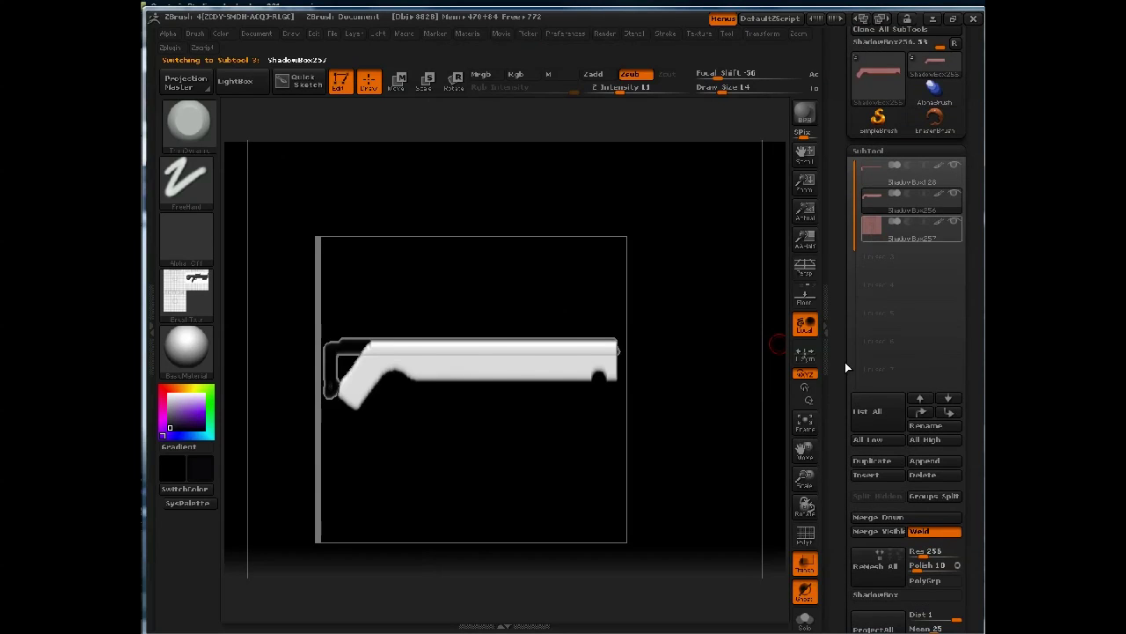
Assign the gunRefSB reference image as the texture map of the ShadowBox257 subtool.
{"action": "left_click_drag", "start_coordinate": [838, 482], "coordinate": [835, 287]}
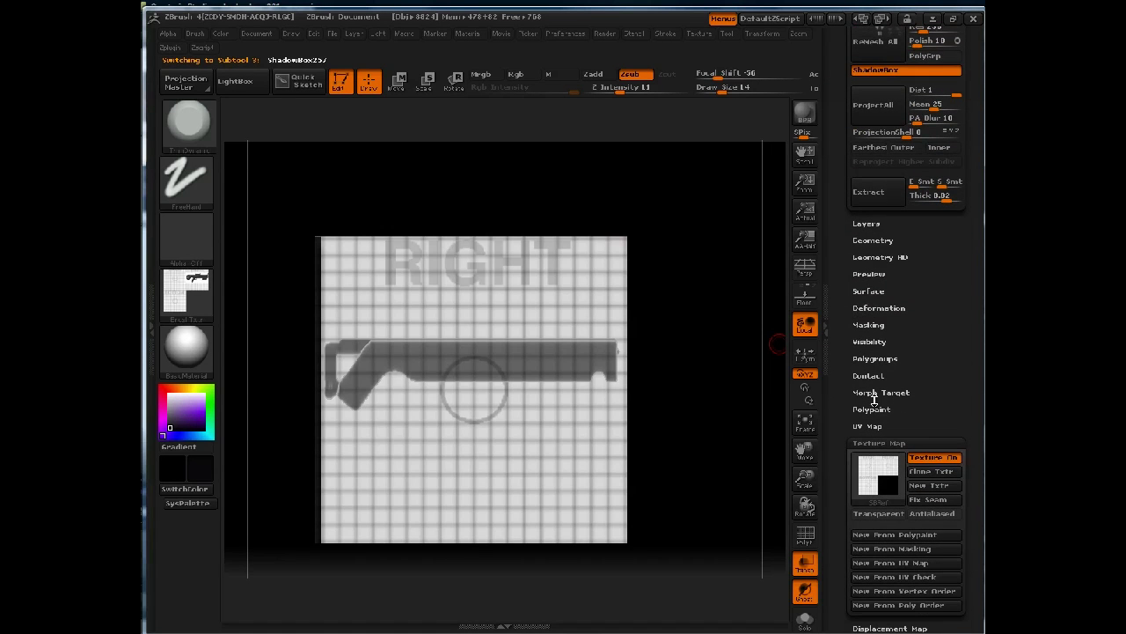
{"action": "left_click", "coordinate": [890, 466]}
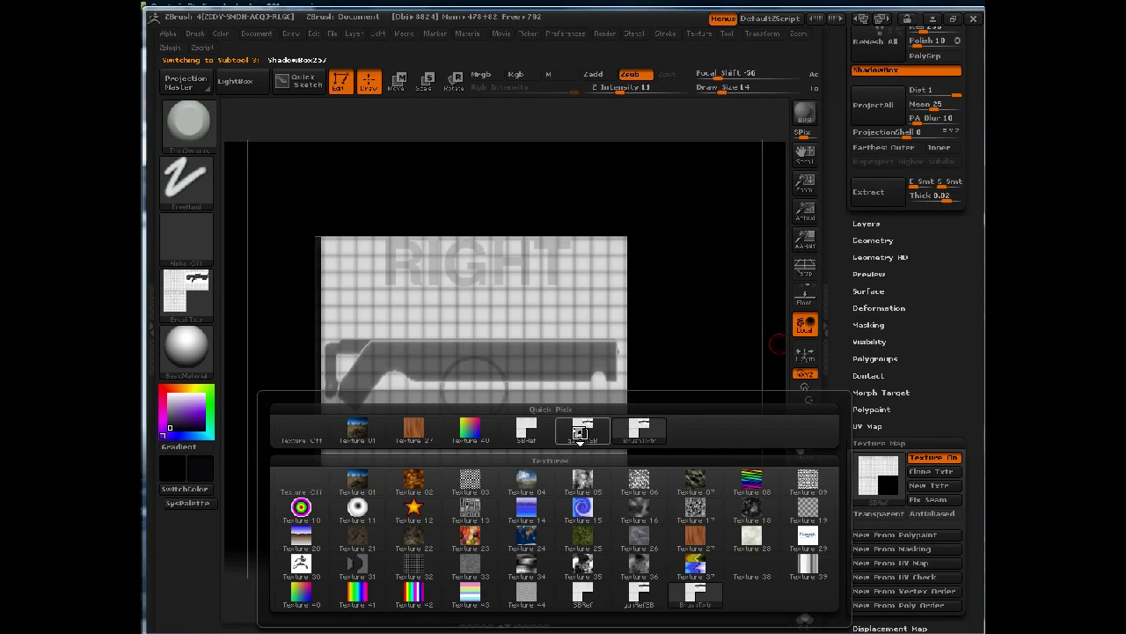
{"action": "left_click", "coordinate": [583, 428]}
{"action": "mouse_move", "coordinate": [705, 436]}
{"action": "left_mouse_down"}
{"action": "mouse_move", "coordinate": [737, 448]}
{"action": "mouse_move", "coordinate": [720, 436]}
{"action": "left_mouse_up"}
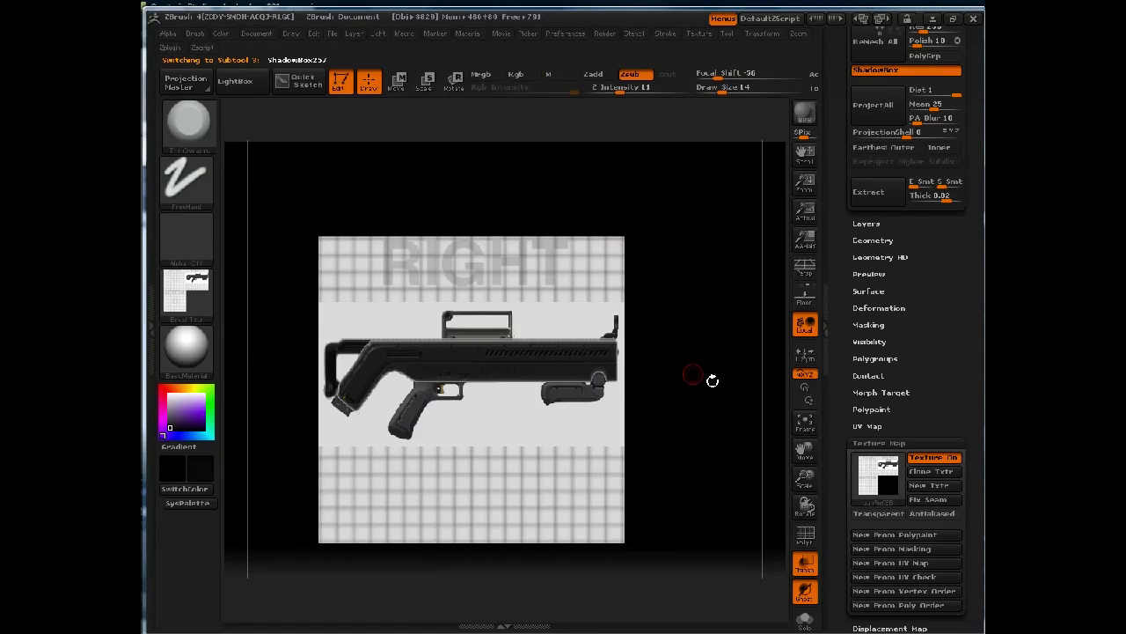
Mask a rectangle over the raised sight housing above the receiver on the RIGHT reference view.
{"action": "left_click_drag", "start_coordinate": [711, 379], "coordinate": [745, 393], "text": "alt"}
{"action": "left_click_drag", "start_coordinate": [700, 211], "coordinate": [717, 374]}
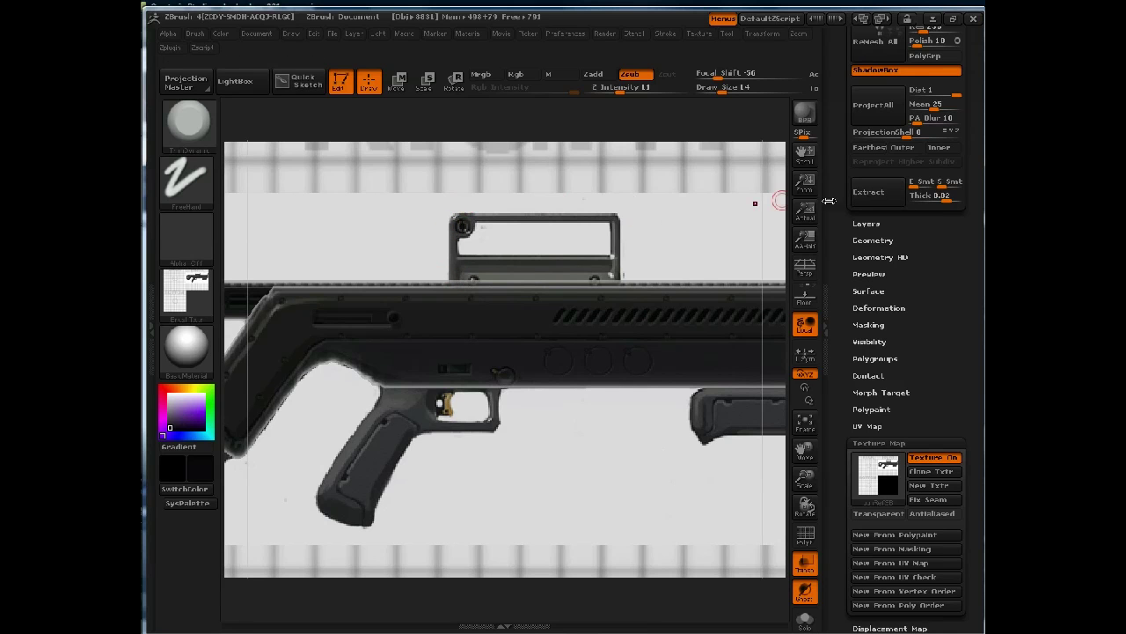
{"action": "mouse_move", "coordinate": [835, 209]}
{"action": "left_mouse_down"}
{"action": "mouse_move", "coordinate": [850, 382]}
{"action": "mouse_move", "coordinate": [852, 342]}
{"action": "left_mouse_up"}
{"action": "mouse_move", "coordinate": [449, 120]}
{"action": "left_mouse_down", "text": "ctrl"}
{"action": "mouse_move", "coordinate": [505, 168]}
{"action": "mouse_move", "coordinate": [516, 231]}
{"action": "left_mouse_up", "text": "ctrl"}
{"action": "mouse_move", "coordinate": [447, 214]}
{"action": "left_mouse_down", "text": "ctrl"}
{"action": "mouse_move", "coordinate": [574, 282]}
{"action": "mouse_move", "coordinate": [619, 281]}
{"action": "mouse_move", "coordinate": [621, 296]}
{"action": "mouse_move", "coordinate": [621, 280]}
{"action": "left_mouse_up", "text": "ctrl"}
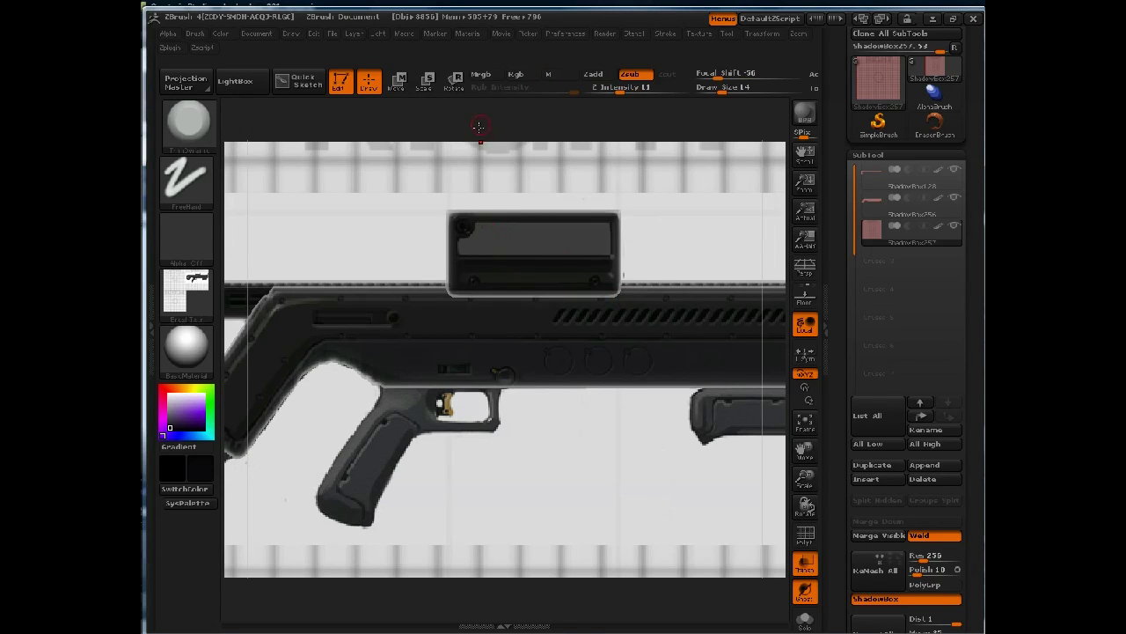
Clear the mask over the rectangular window inside the sight housing.
{"action": "left_click_drag", "start_coordinate": [539, 164], "coordinate": [536, 143], "text": "alt"}
{"action": "scroll", "coordinate": [519, 105], "scroll_direction": "down", "scroll_amount": 5}
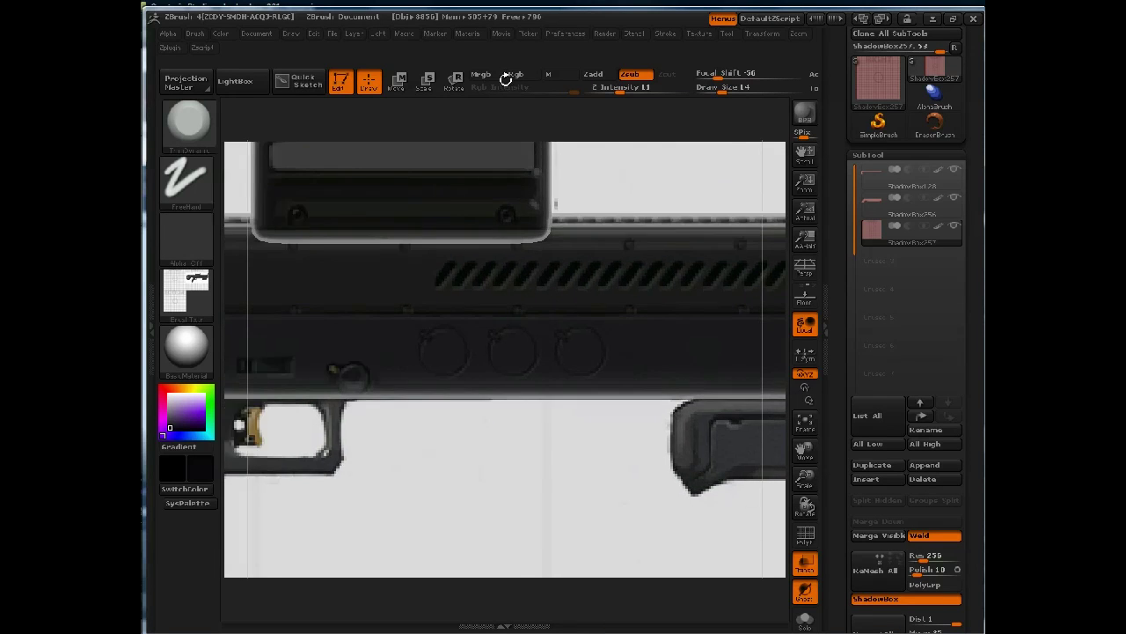
{"action": "mouse_move", "coordinate": [514, 104]}
{"action": "left_mouse_down", "text": "alt"}
{"action": "mouse_move", "coordinate": [422, 126]}
{"action": "mouse_move", "coordinate": [513, 173]}
{"action": "mouse_move", "coordinate": [526, 249]}
{"action": "mouse_move", "coordinate": [591, 231]}
{"action": "mouse_move", "coordinate": [548, 211]}
{"action": "left_mouse_up", "text": "alt"}
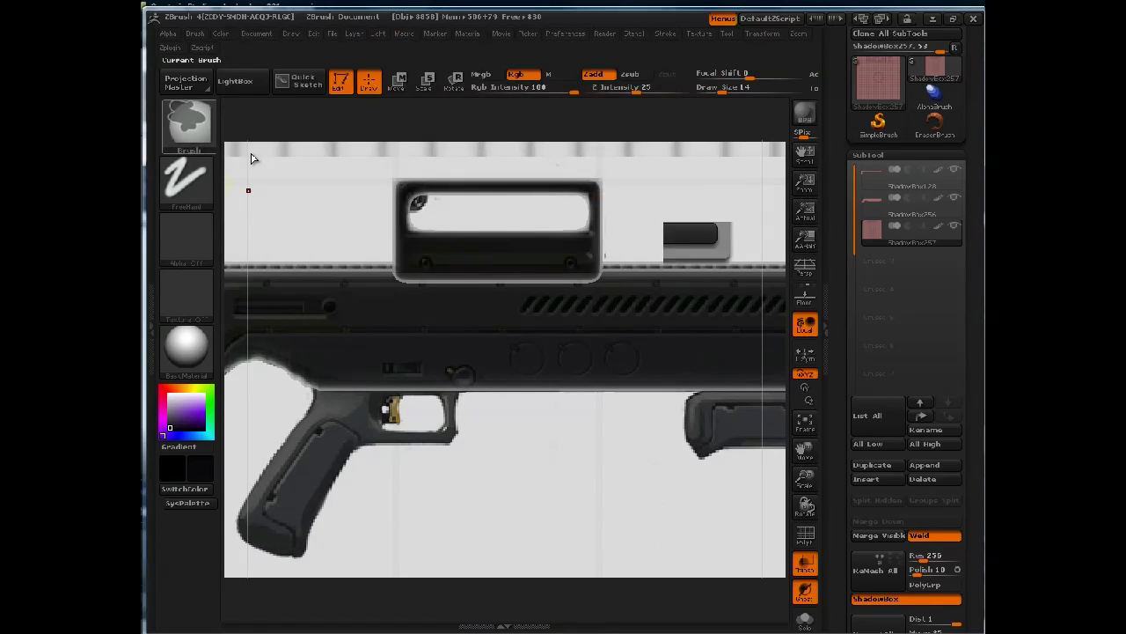
Mask the round screw at the window's upper corner using the MaskCircle brush.
{"action": "left_click", "coordinate": [187, 121], "text": "ctrl"}
{"action": "left_click", "coordinate": [250, 138]}
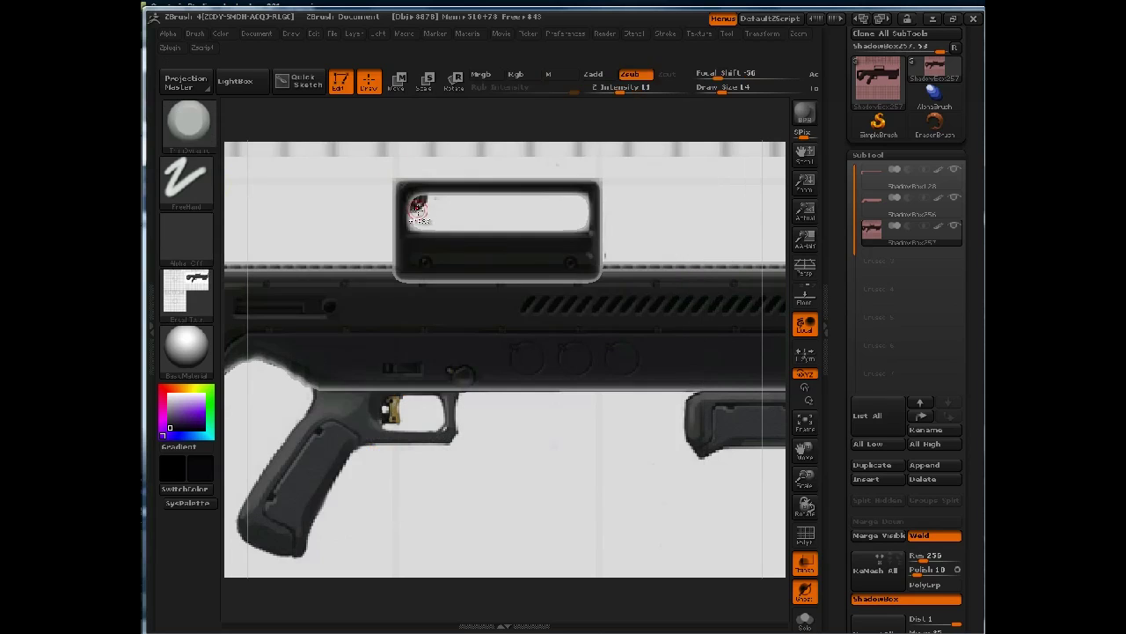
{"action": "key", "text": "ctrl"}
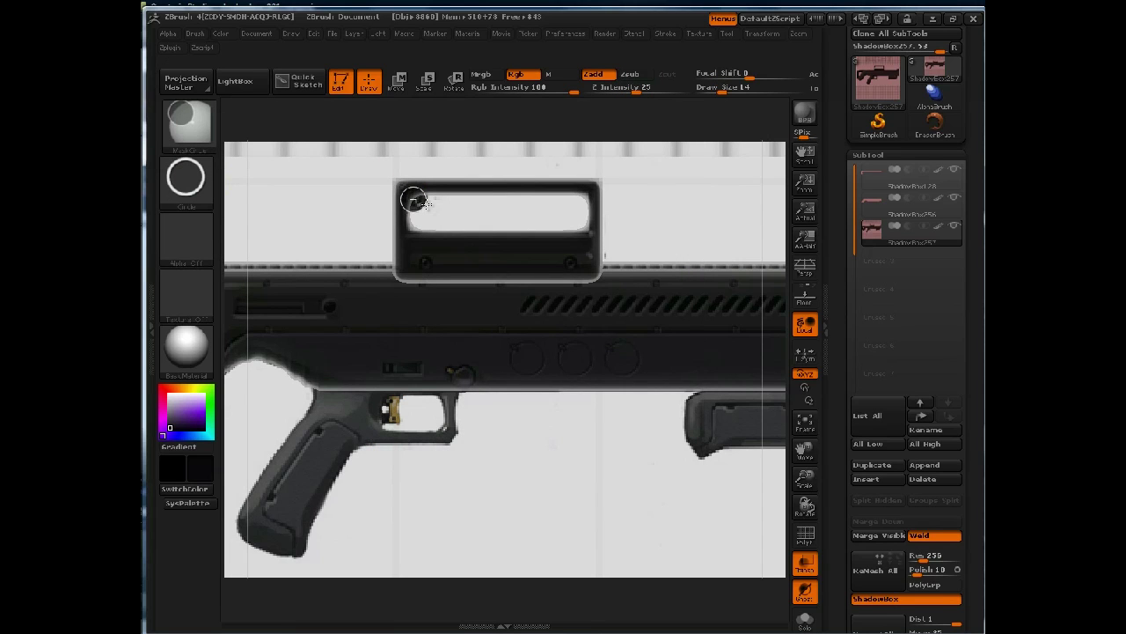
{"action": "left_click_drag", "start_coordinate": [414, 199], "coordinate": [427, 238], "text": "ctrl"}
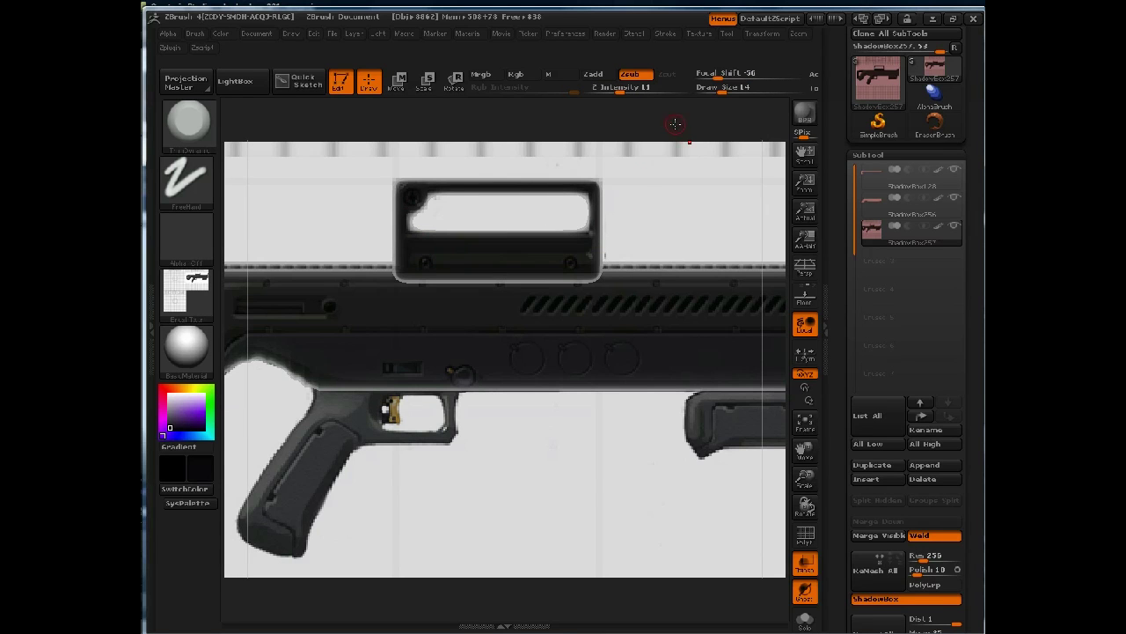
Turn off ShadowBox to produce the sight mesh and delete the ShadowBox257 subtool.
{"action": "left_click_drag", "start_coordinate": [675, 124], "coordinate": [673, 83], "text": "alt"}
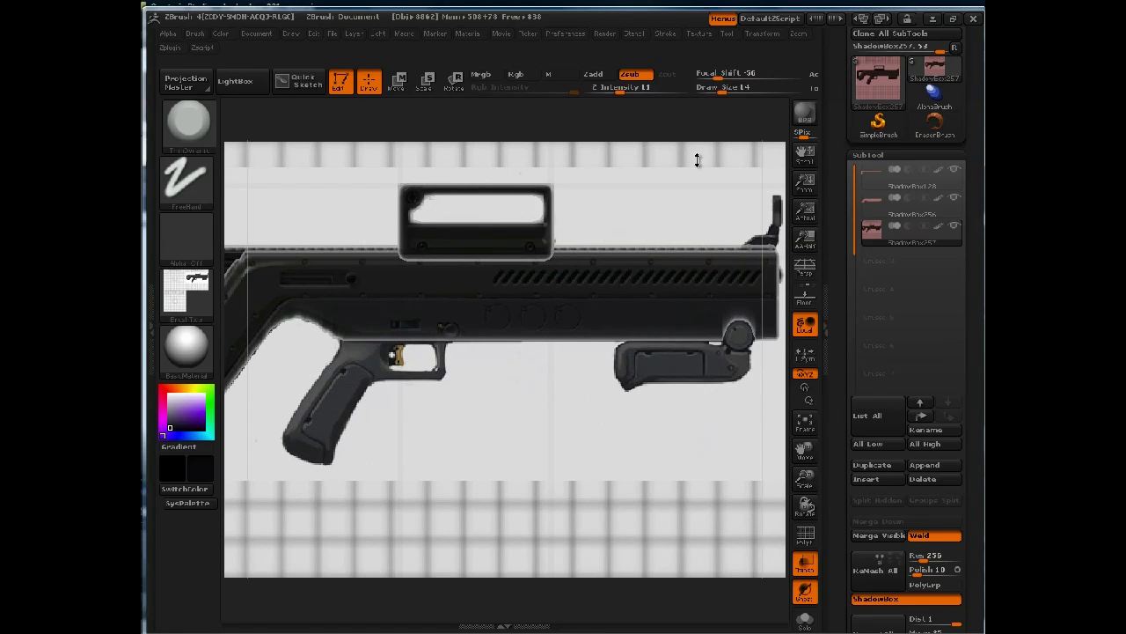
{"action": "left_click", "coordinate": [876, 598]}
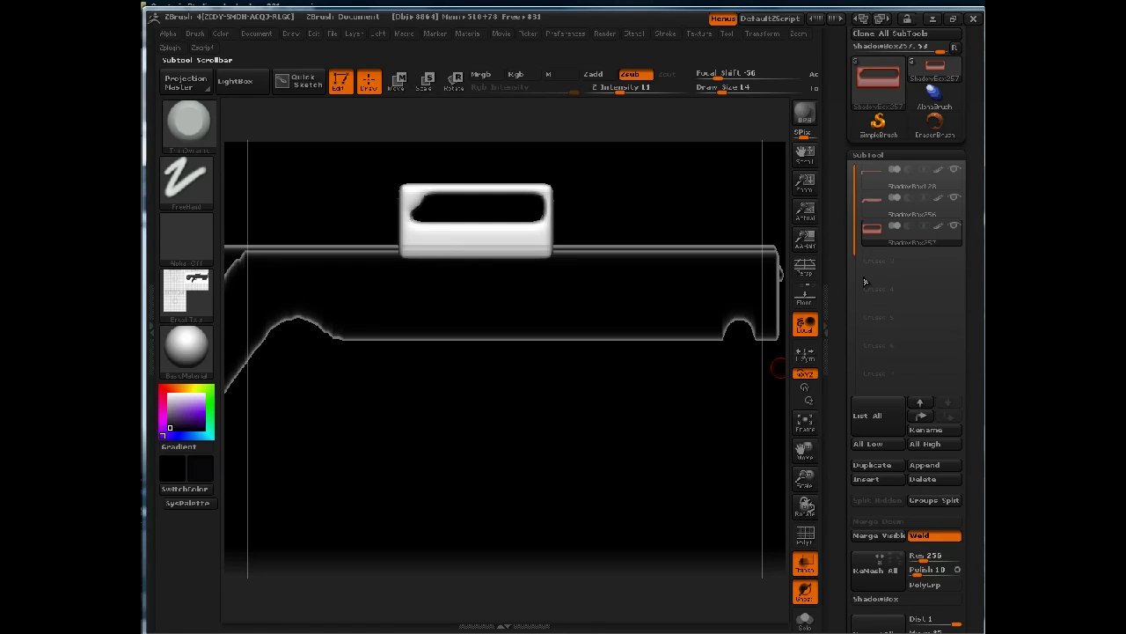
{"action": "left_click", "coordinate": [936, 477]}
{"action": "left_click", "coordinate": [717, 507]}
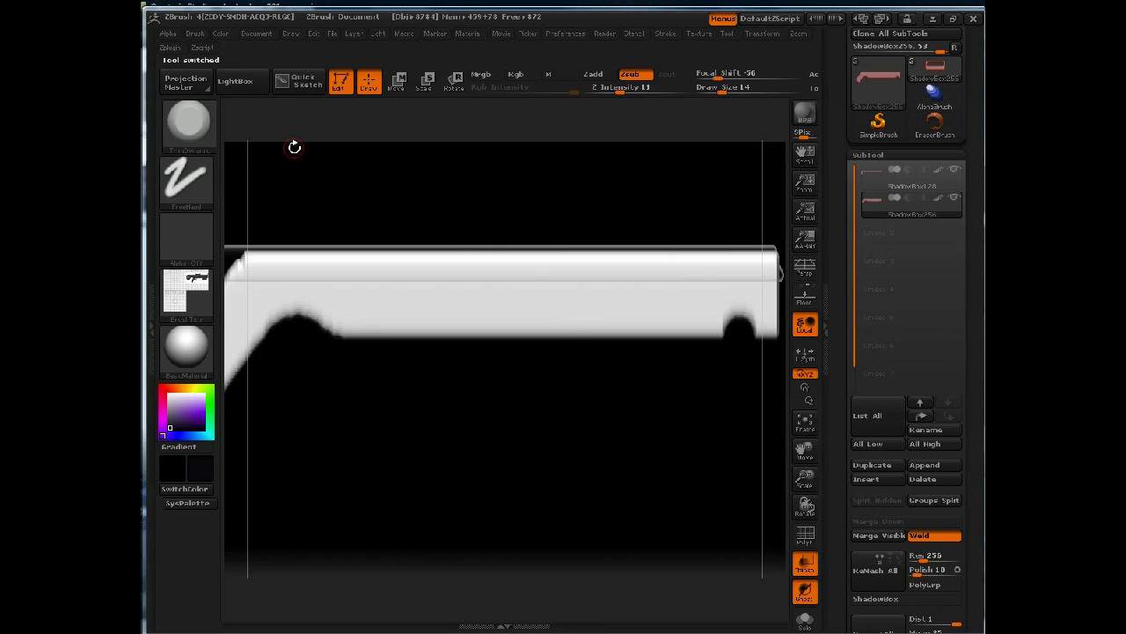
Load the ShadowBox512 tool from the LightBox tool library.
{"action": "left_click", "coordinate": [235, 82]}
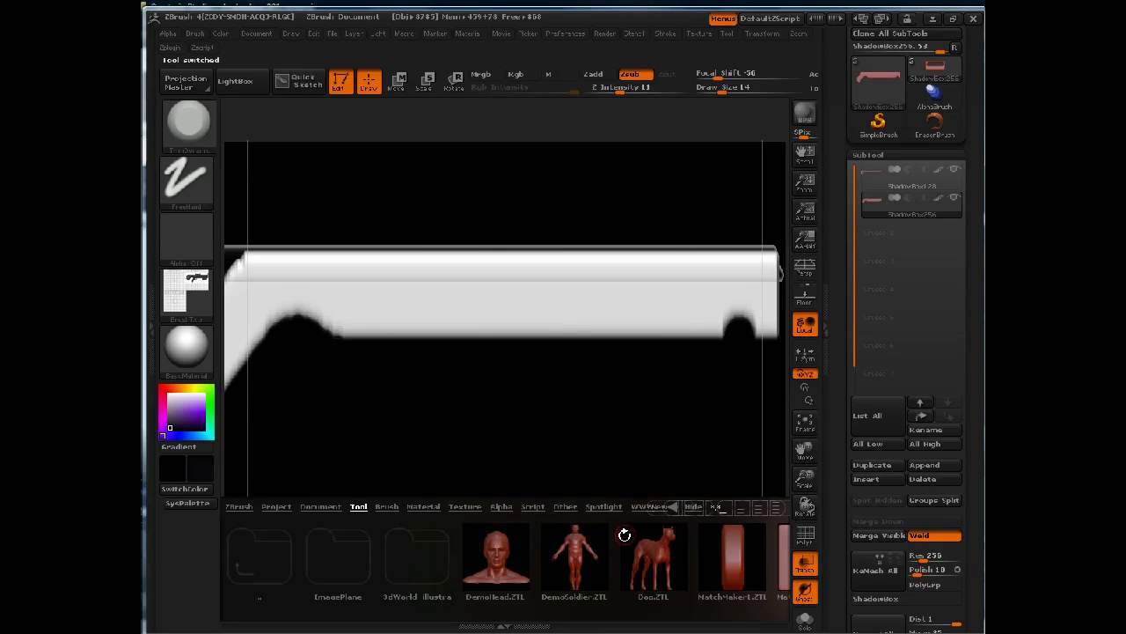
{"action": "left_click_drag", "start_coordinate": [612, 537], "coordinate": [351, 488]}
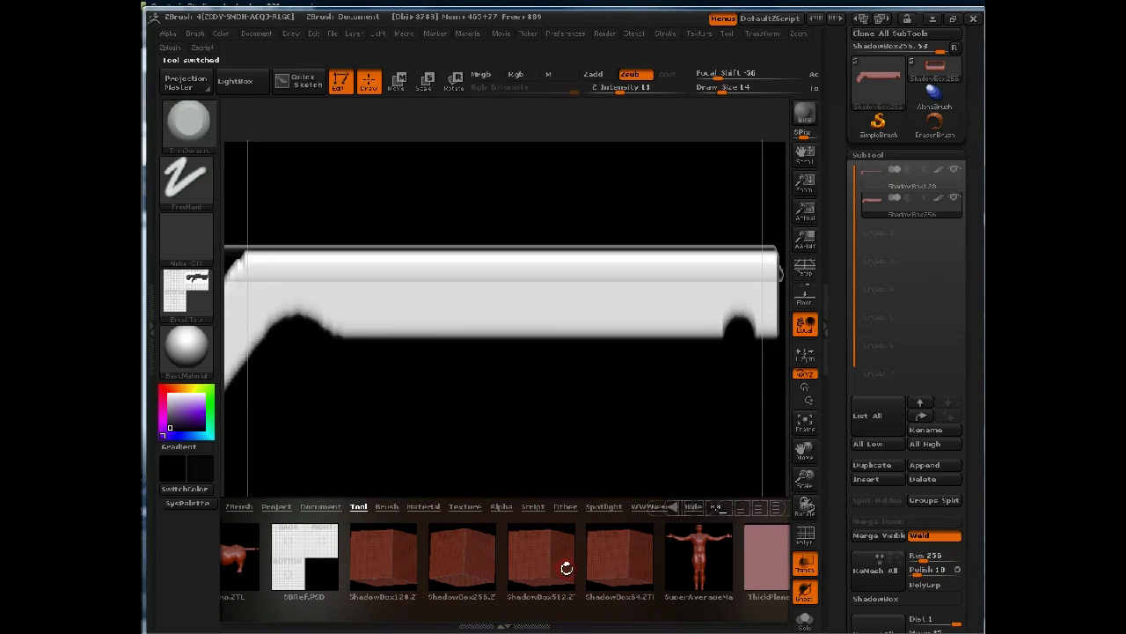
{"action": "double_click", "coordinate": [562, 568]}
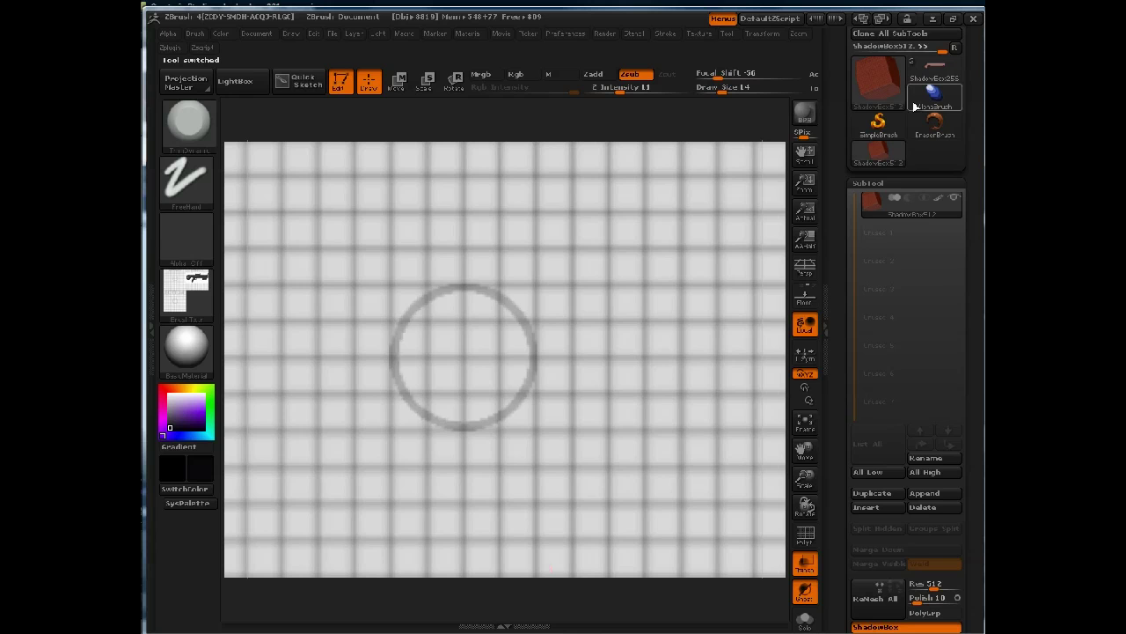
Switch back to the gun tool, append ShadowBox512 as a subtool and make it active.
{"action": "left_click", "coordinate": [935, 71]}
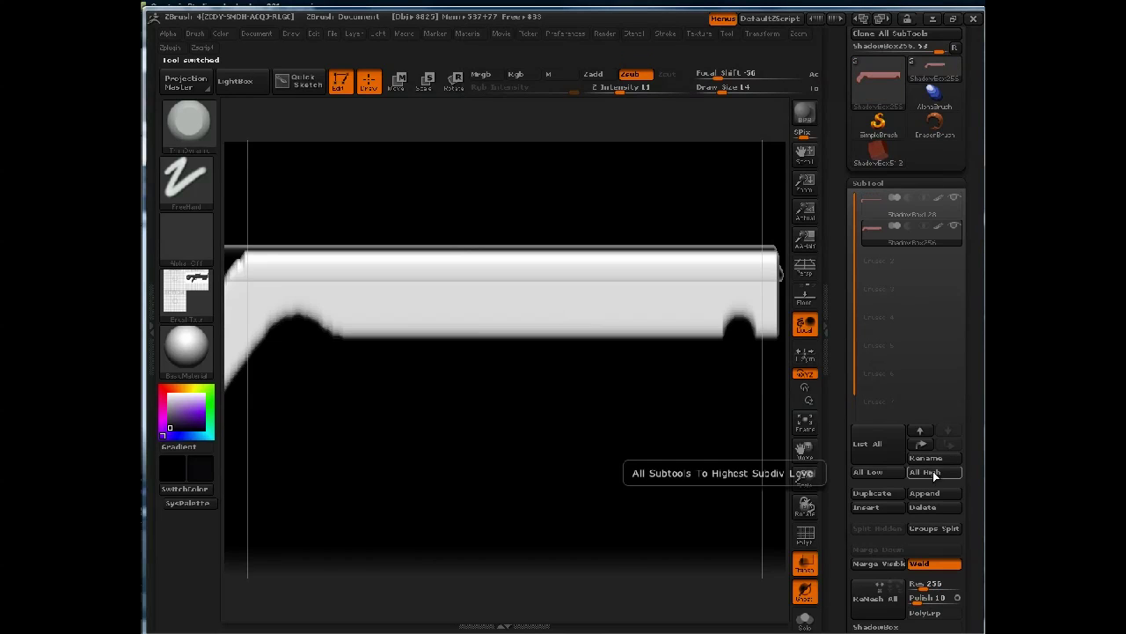
{"action": "left_click", "coordinate": [924, 494]}
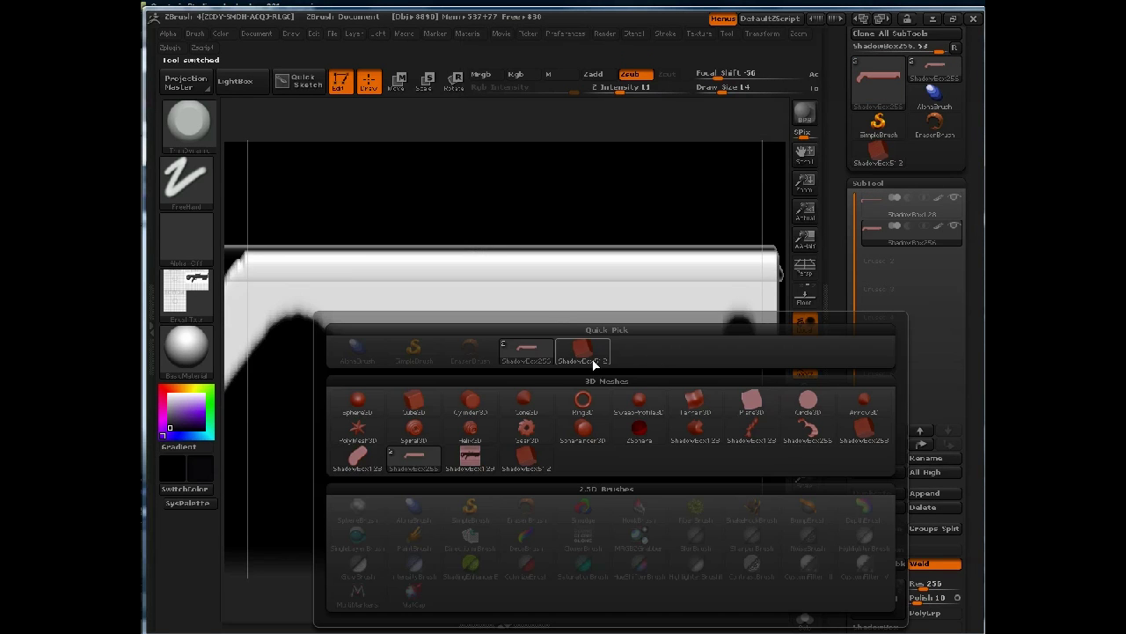
{"action": "left_click_drag", "start_coordinate": [843, 430], "coordinate": [843, 388]}
{"action": "left_click", "coordinate": [866, 211]}
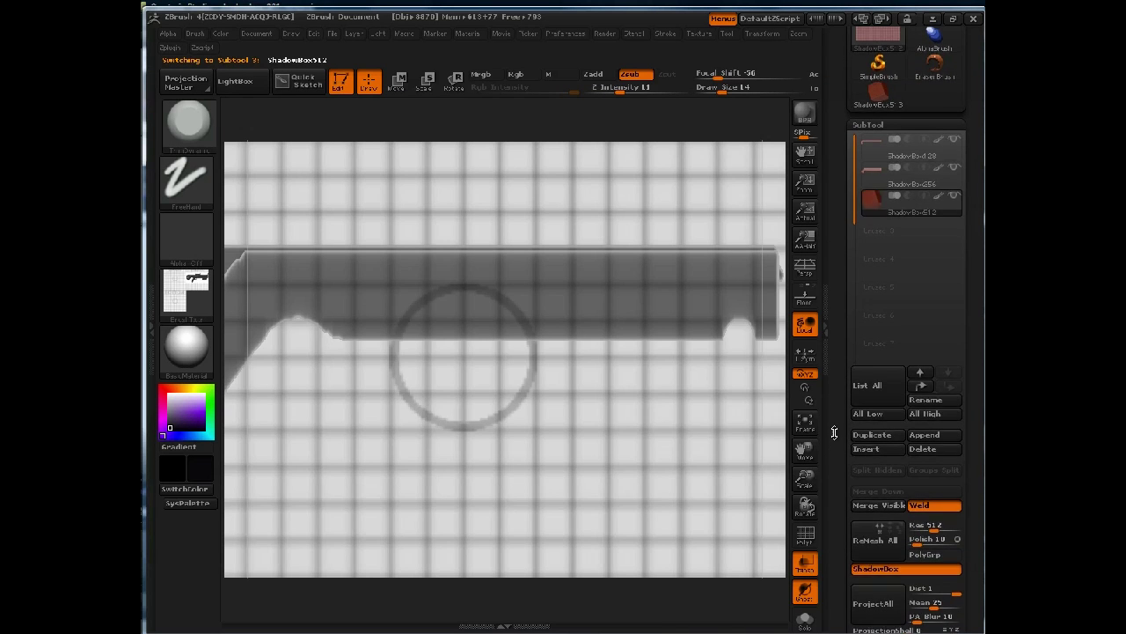
Assign the gunRefSB reference image as the texture map of the ShadowBox512 subtool.
{"action": "left_click_drag", "start_coordinate": [835, 433], "coordinate": [842, 329]}
{"action": "left_click_drag", "start_coordinate": [901, 449], "coordinate": [946, 272]}
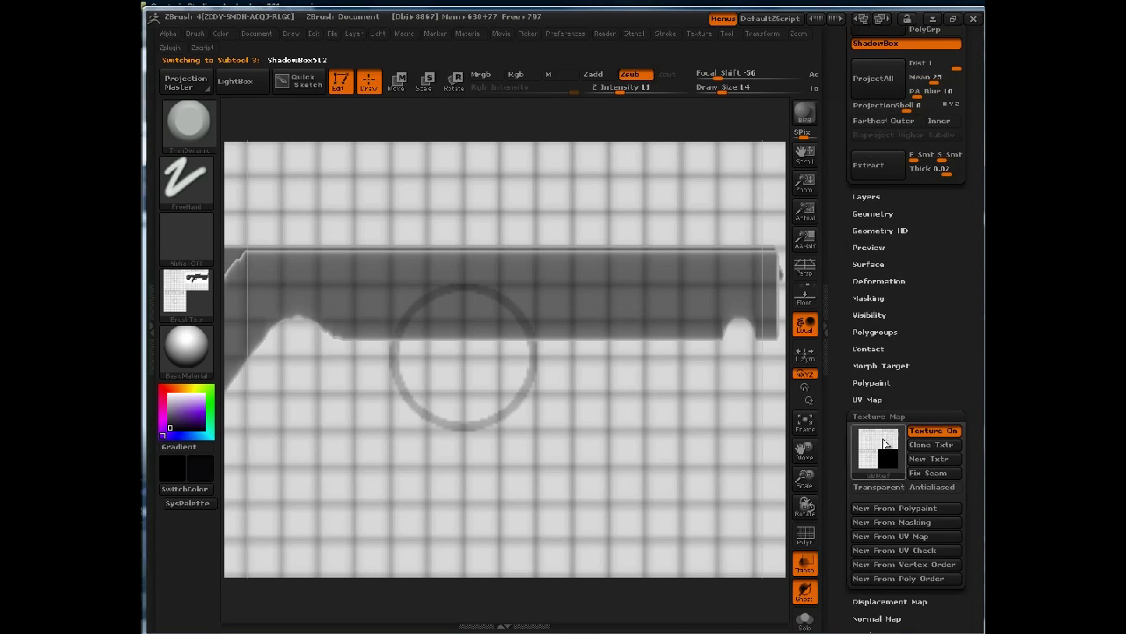
{"action": "left_click", "coordinate": [883, 444]}
{"action": "left_click", "coordinate": [635, 439]}
{"action": "left_click", "coordinate": [867, 459]}
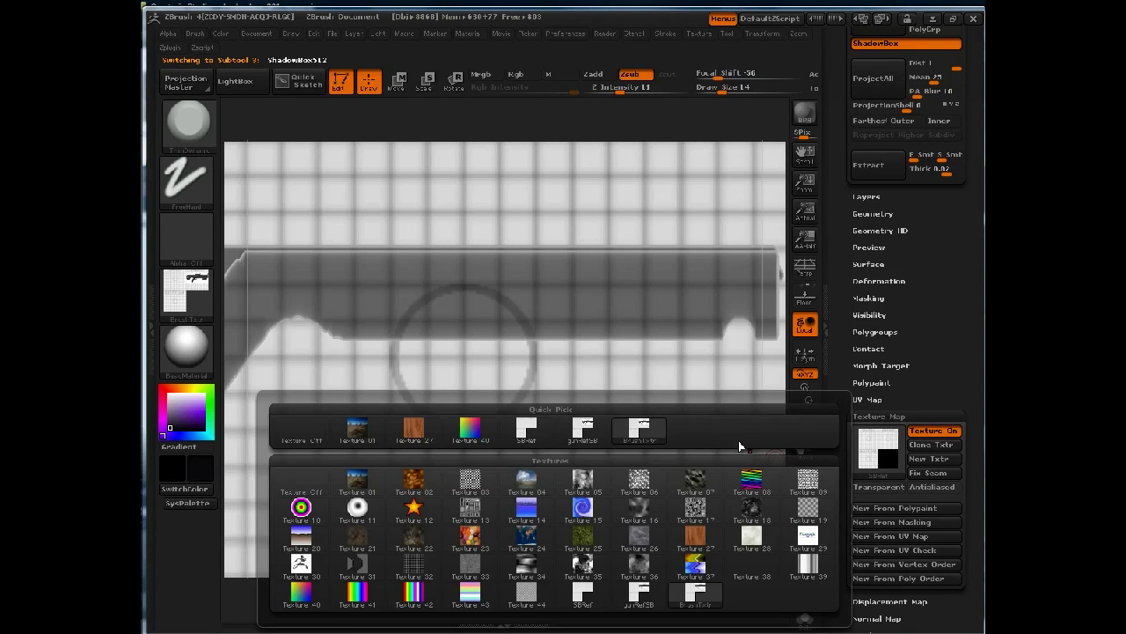
{"action": "left_click", "coordinate": [613, 352]}
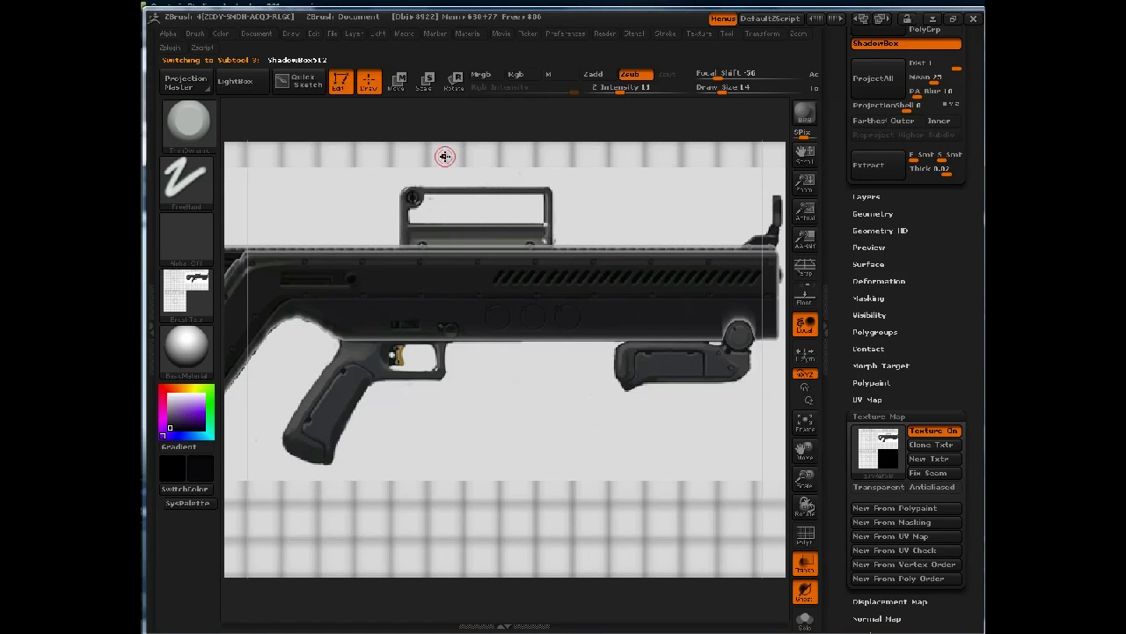
Mask the sight housing's full rectangular outline on the RIGHT reference view with the MaskRect brush, extending it slightly into the receiver.
{"action": "left_click_drag", "start_coordinate": [427, 121], "coordinate": [476, 195], "text": "alt"}
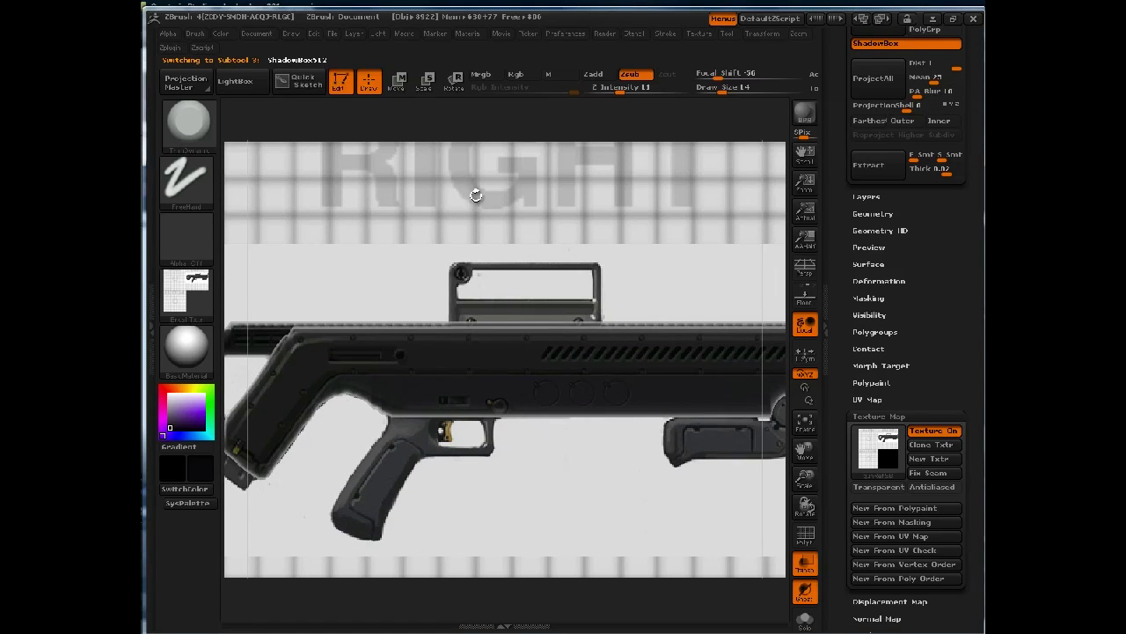
{"action": "left_click_drag", "start_coordinate": [475, 131], "coordinate": [475, 183], "text": "shift"}
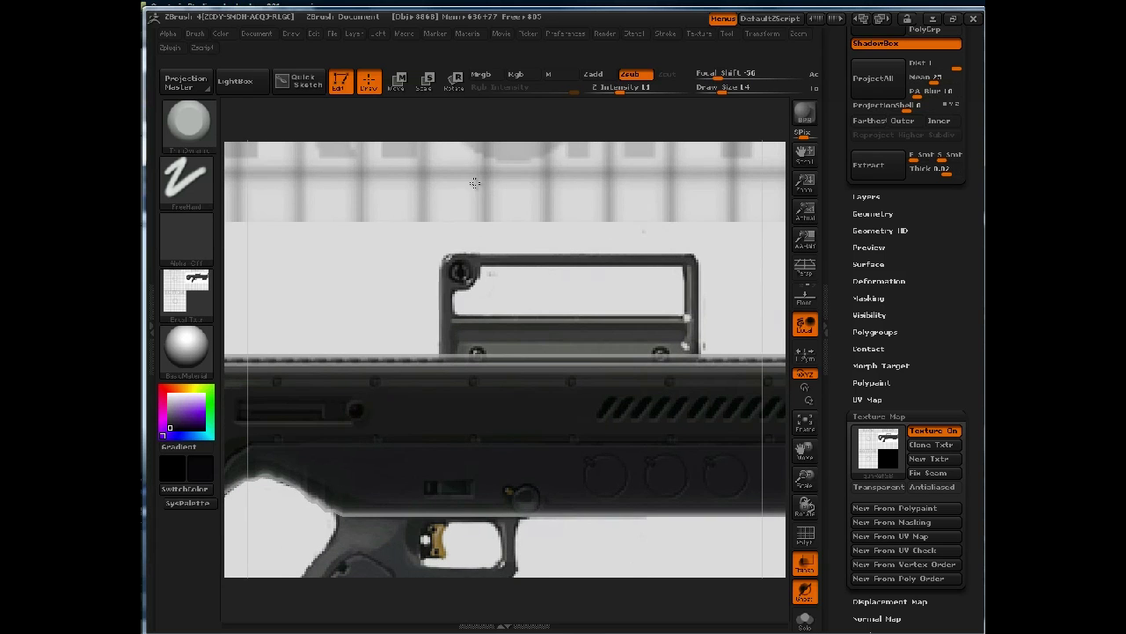
{"action": "mouse_move", "coordinate": [451, 125]}
{"action": "left_mouse_down", "text": "ctrl"}
{"action": "mouse_move", "coordinate": [525, 180]}
{"action": "mouse_move", "coordinate": [455, 125]}
{"action": "left_mouse_up", "text": "ctrl"}
{"action": "left_click", "coordinate": [182, 127]}
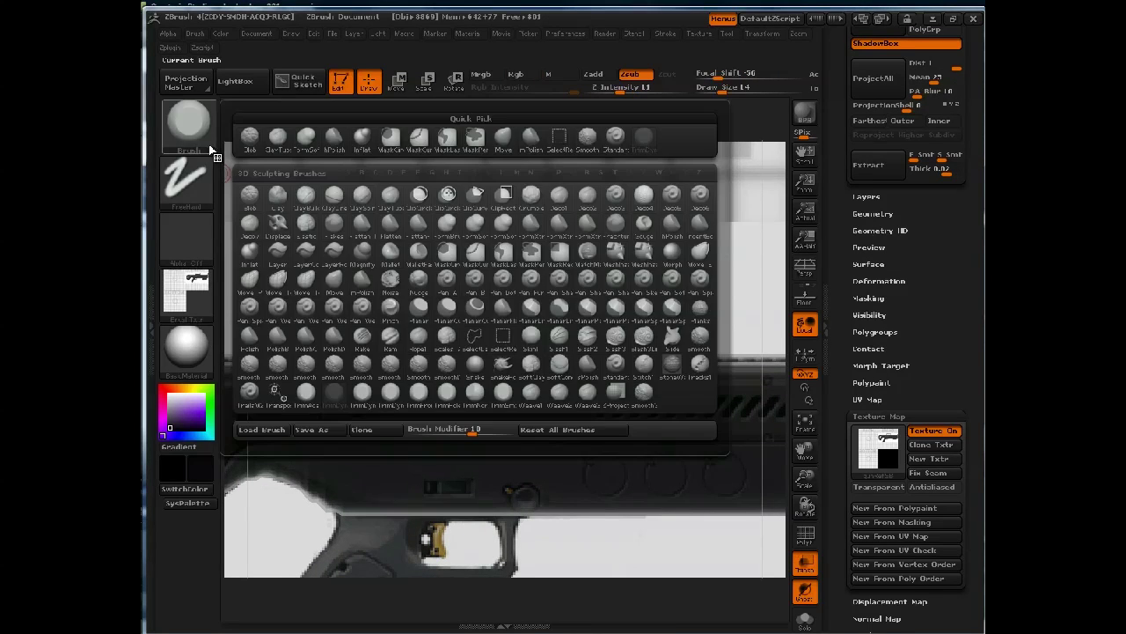
{"action": "left_click", "coordinate": [183, 128], "text": "ctrl"}
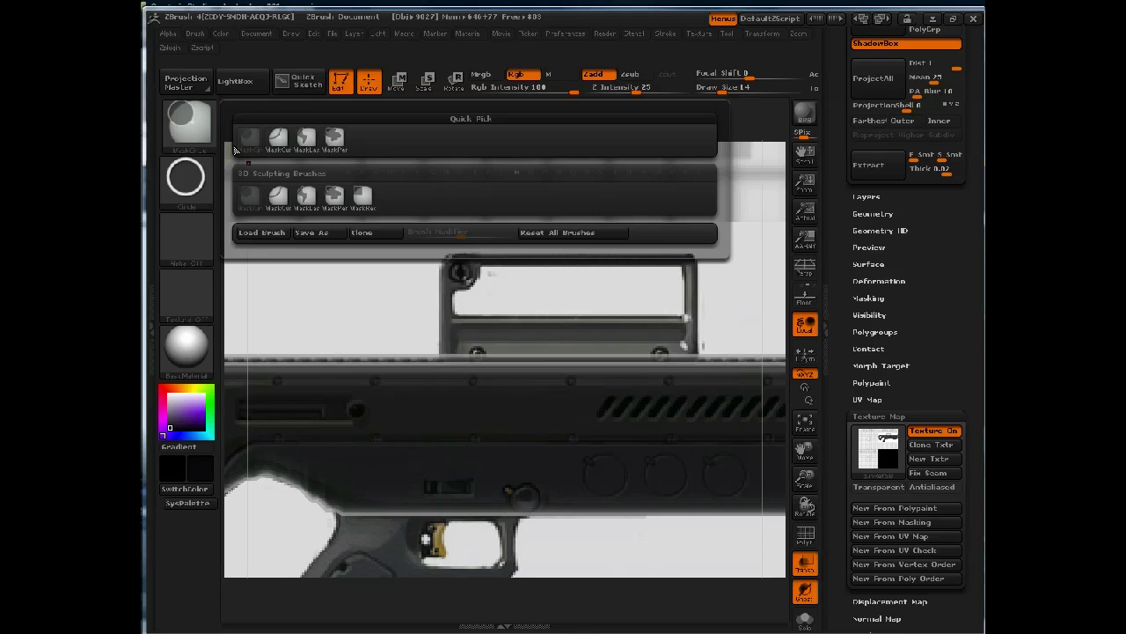
{"action": "left_click", "coordinate": [361, 203]}
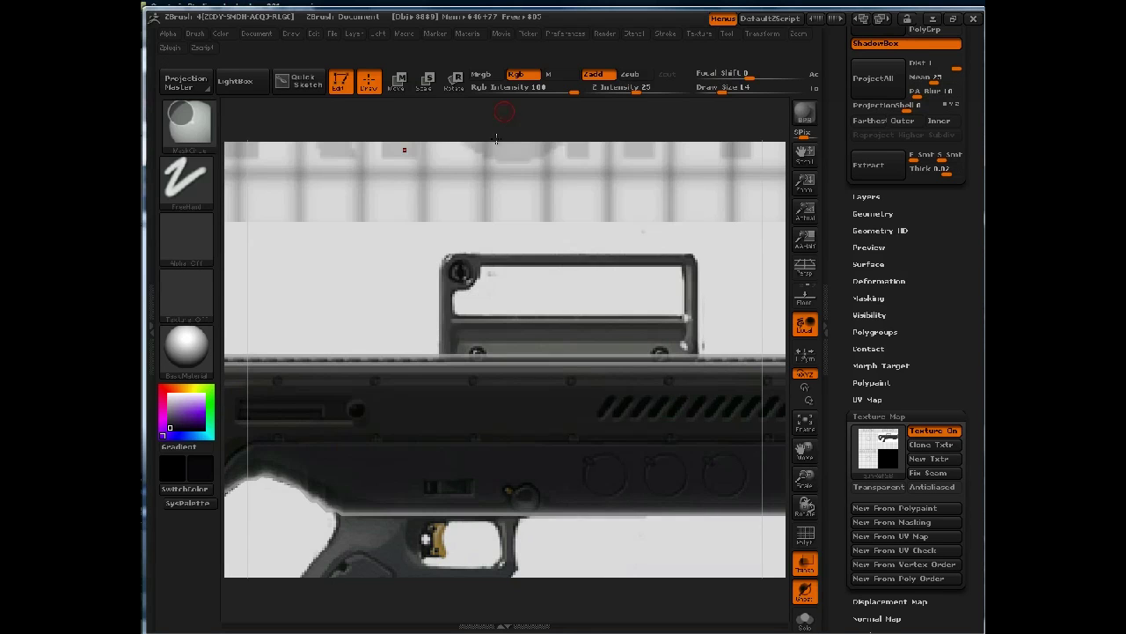
{"action": "left_click_drag", "start_coordinate": [449, 134], "coordinate": [697, 384], "text": "ctrl"}
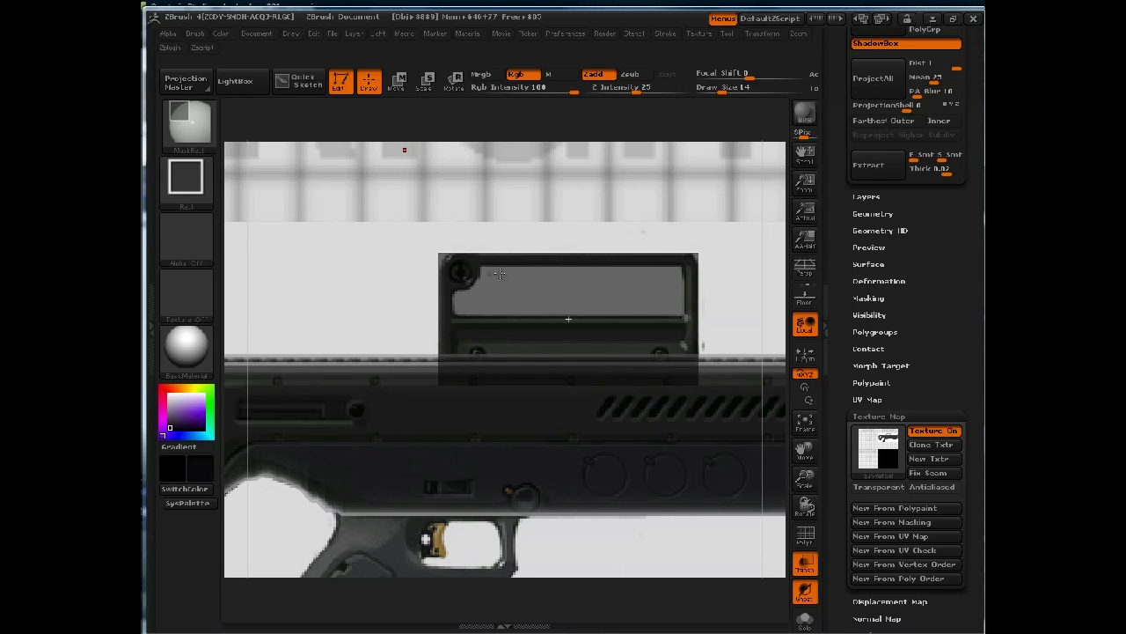
{"action": "left_click_drag", "start_coordinate": [569, 318], "coordinate": [573, 324], "text": "ctrl"}
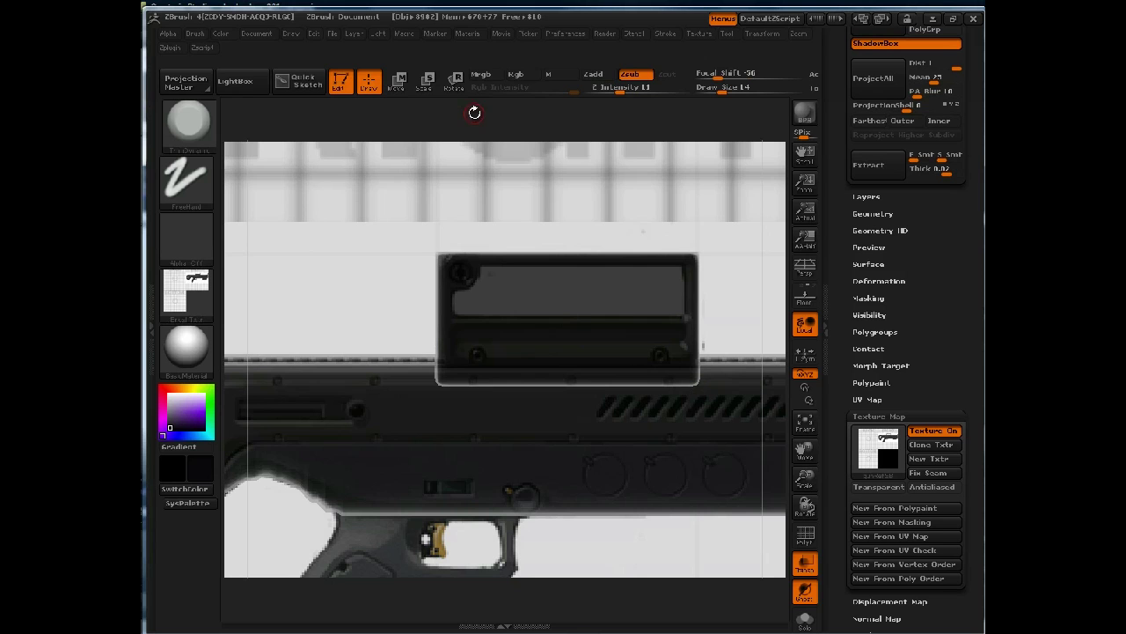
Cut the sight's inner rectangular window out of the housing mask on the ShadowBox512 subtool.
{"action": "mouse_move", "coordinate": [461, 127]}
{"action": "left_mouse_down"}
{"action": "mouse_move", "coordinate": [442, 126]}
{"action": "mouse_move", "coordinate": [573, 169]}
{"action": "mouse_move", "coordinate": [601, 324]}
{"action": "mouse_move", "coordinate": [581, 320]}
{"action": "mouse_move", "coordinate": [575, 293]}
{"action": "mouse_move", "coordinate": [588, 314]}
{"action": "mouse_move", "coordinate": [686, 313]}
{"action": "left_mouse_up"}
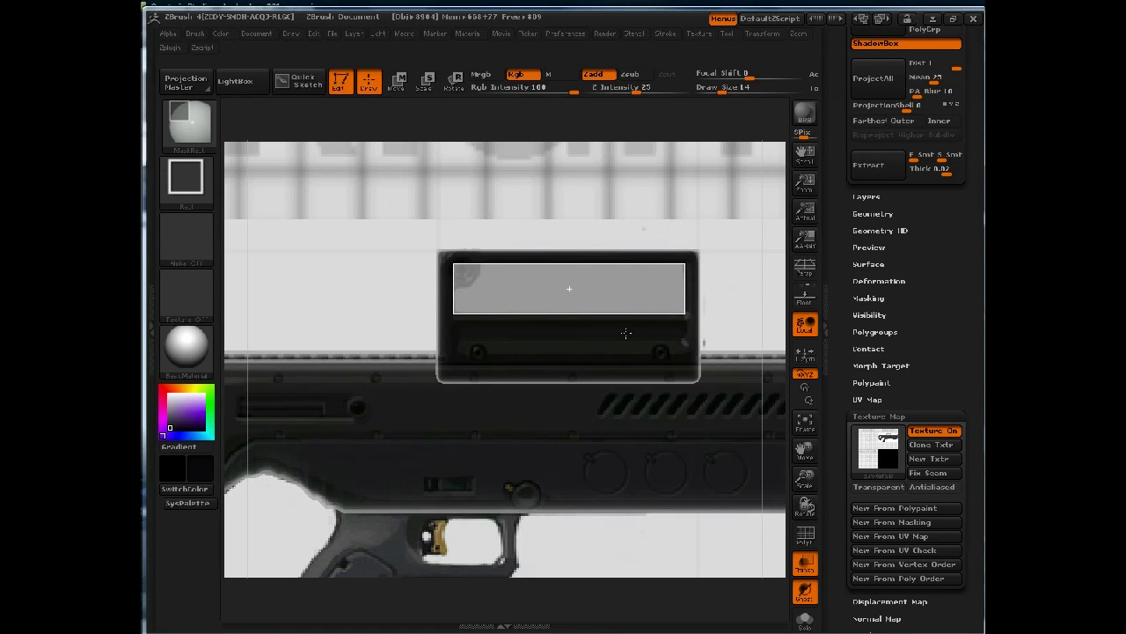
{"action": "left_click_drag", "start_coordinate": [622, 330], "coordinate": [623, 330], "text": "ctrl"}
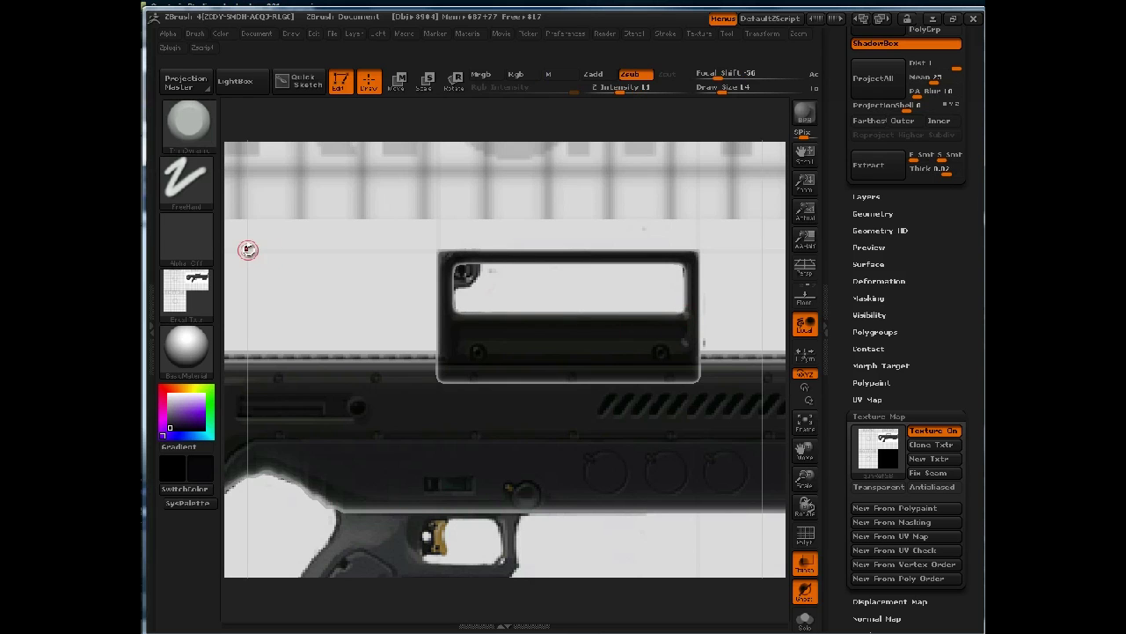
Add the round screw boss in the upper rear corner of the sight window to the housing mask with the MaskCircle brush.
{"action": "left_click", "coordinate": [187, 135]}
{"action": "key", "text": "ctrl"}
{"action": "left_click", "coordinate": [197, 123], "text": "ctrl"}
{"action": "left_click", "coordinate": [250, 198], "text": "ctrl"}
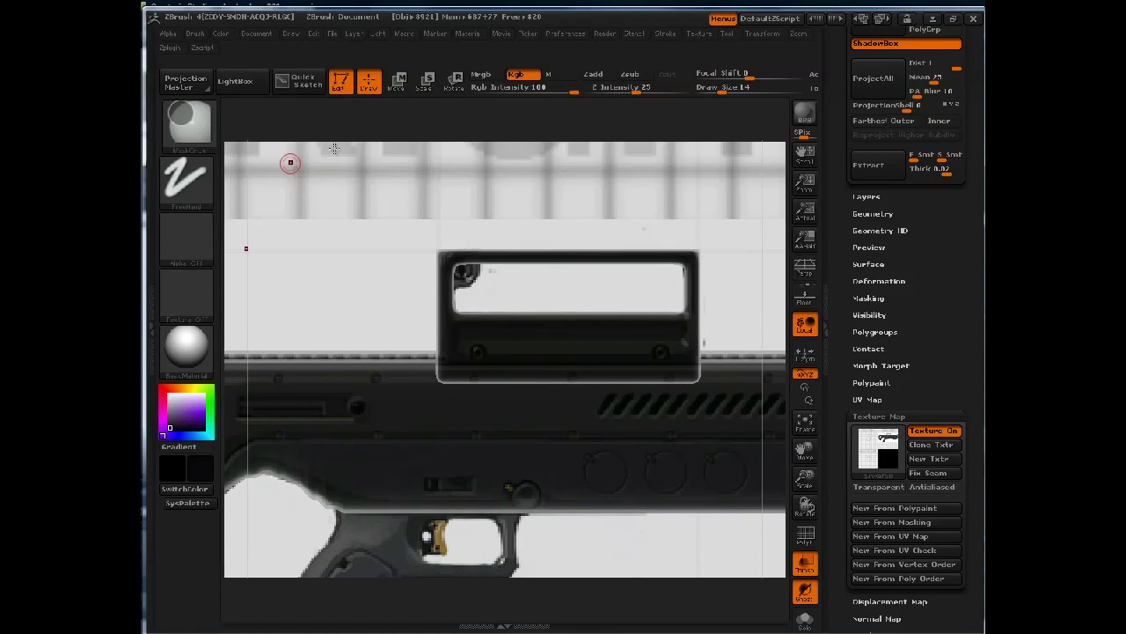
{"action": "key", "text": "ctrl"}
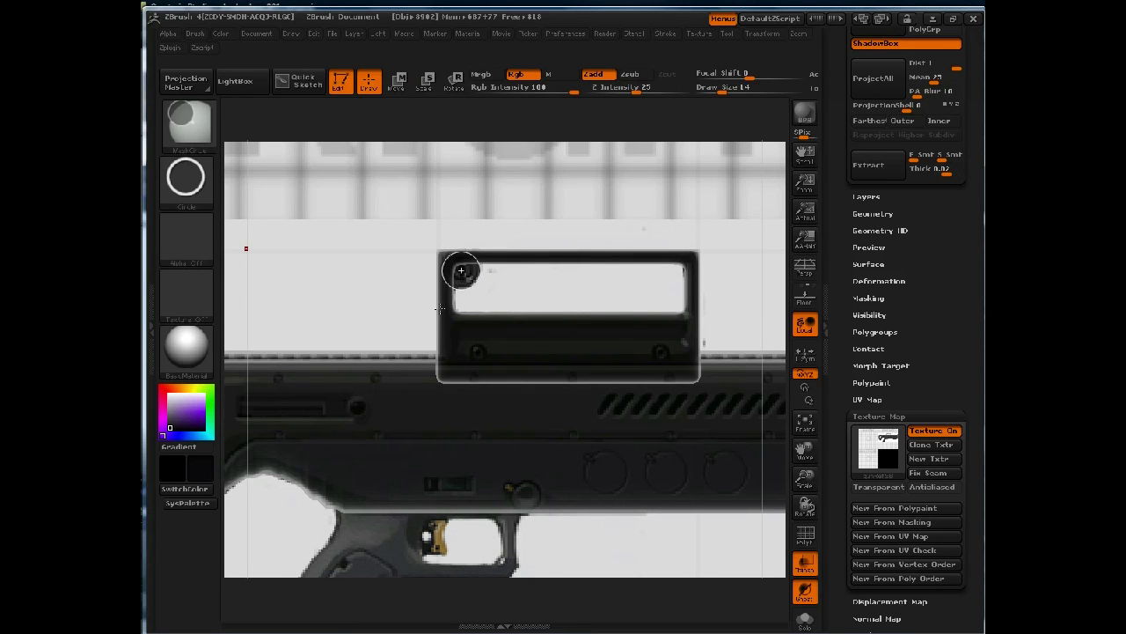
{"action": "left_click_drag", "start_coordinate": [440, 309], "coordinate": [442, 309], "text": "ctrl"}
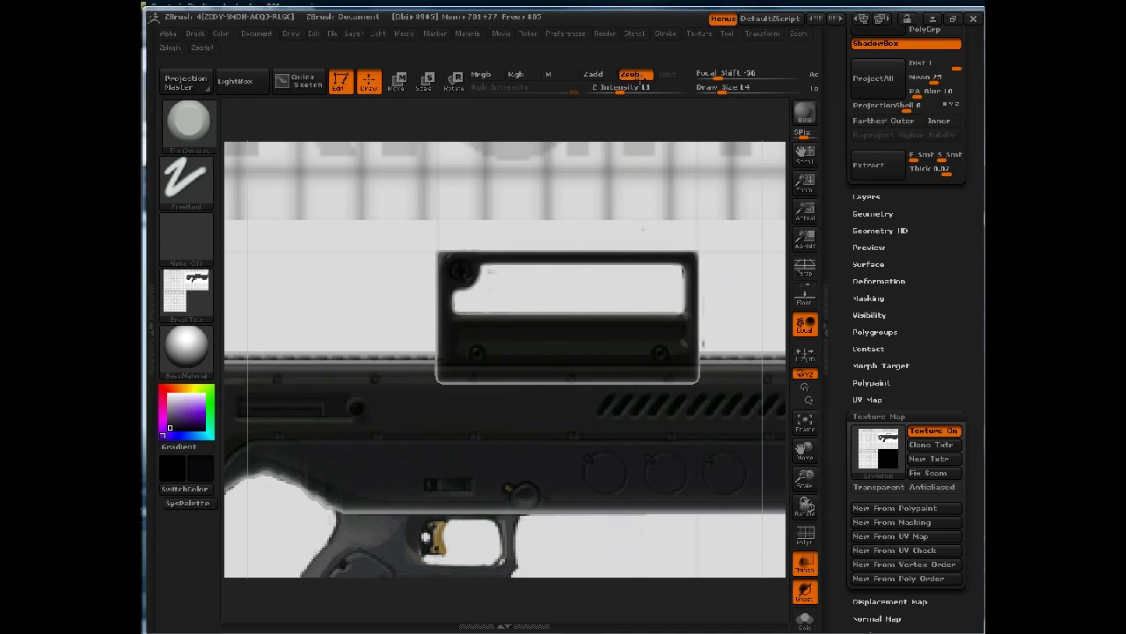
Mask the sight housing's thickness as a narrow vertical strip on the BACK reference view with the MaskRect brush.
{"action": "left_click_drag", "start_coordinate": [639, 81], "coordinate": [654, 129], "text": "alt"}
{"action": "key", "text": "minus"}
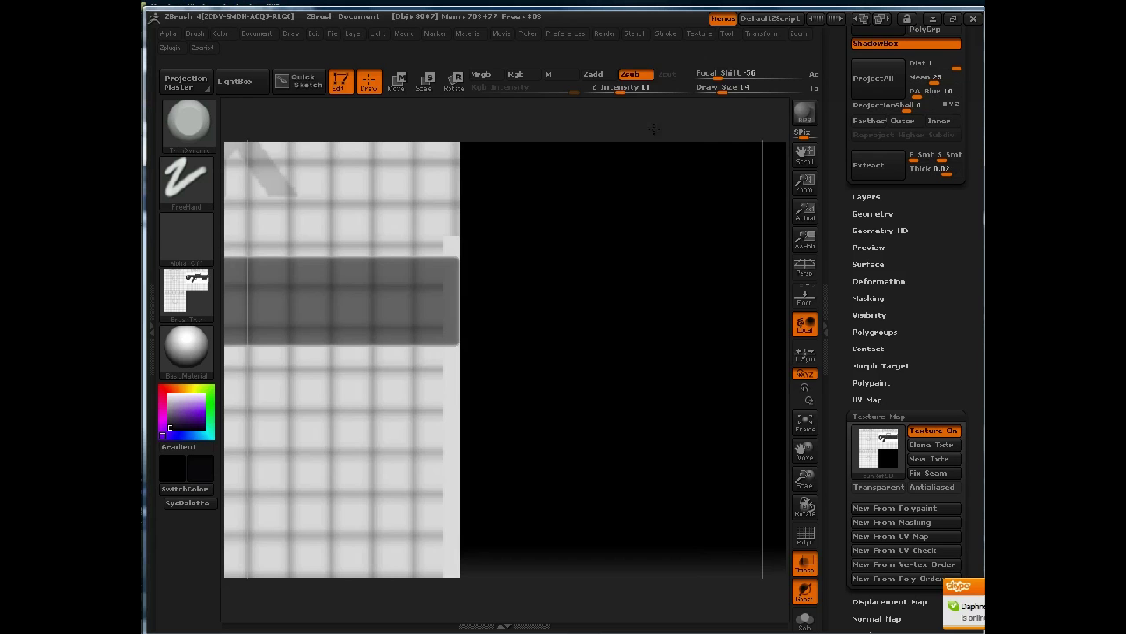
{"action": "left_click_drag", "start_coordinate": [694, 372], "coordinate": [686, 330]}
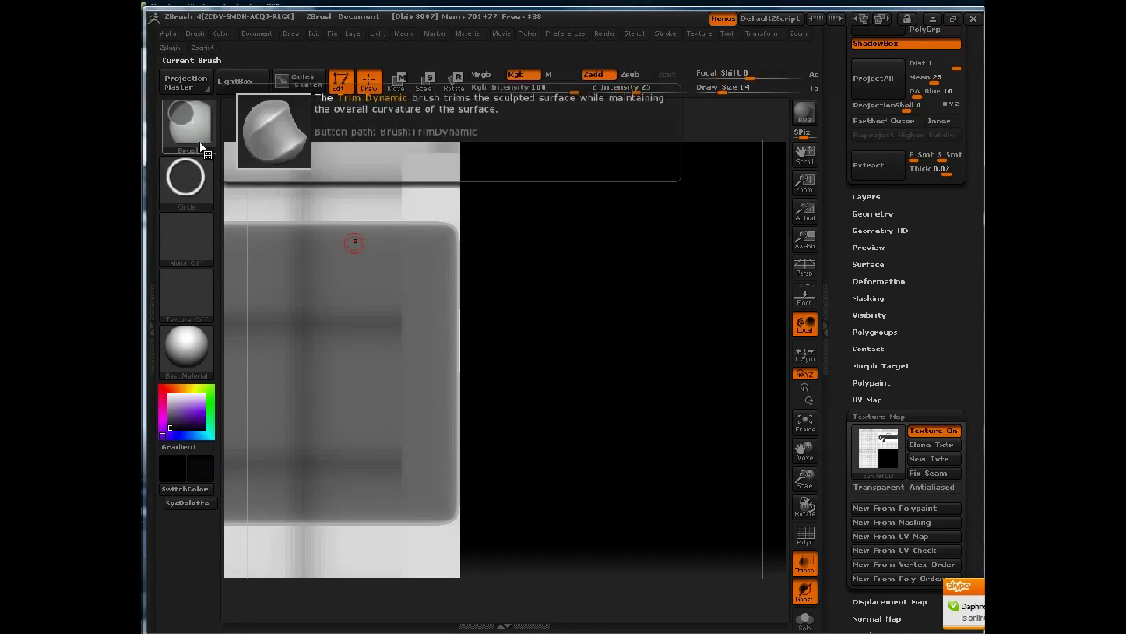
{"action": "left_click", "coordinate": [201, 148]}
{"action": "left_click", "coordinate": [366, 202]}
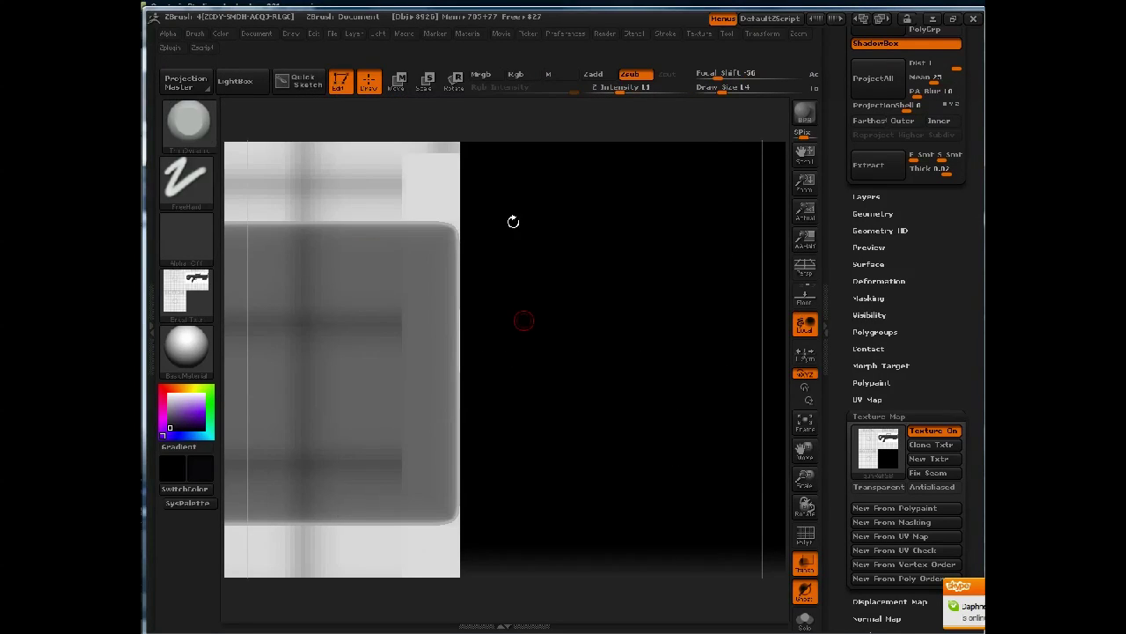
{"action": "key", "text": "f"}
{"action": "left_click_drag", "start_coordinate": [499, 126], "coordinate": [517, 302], "text": "ctrl"}
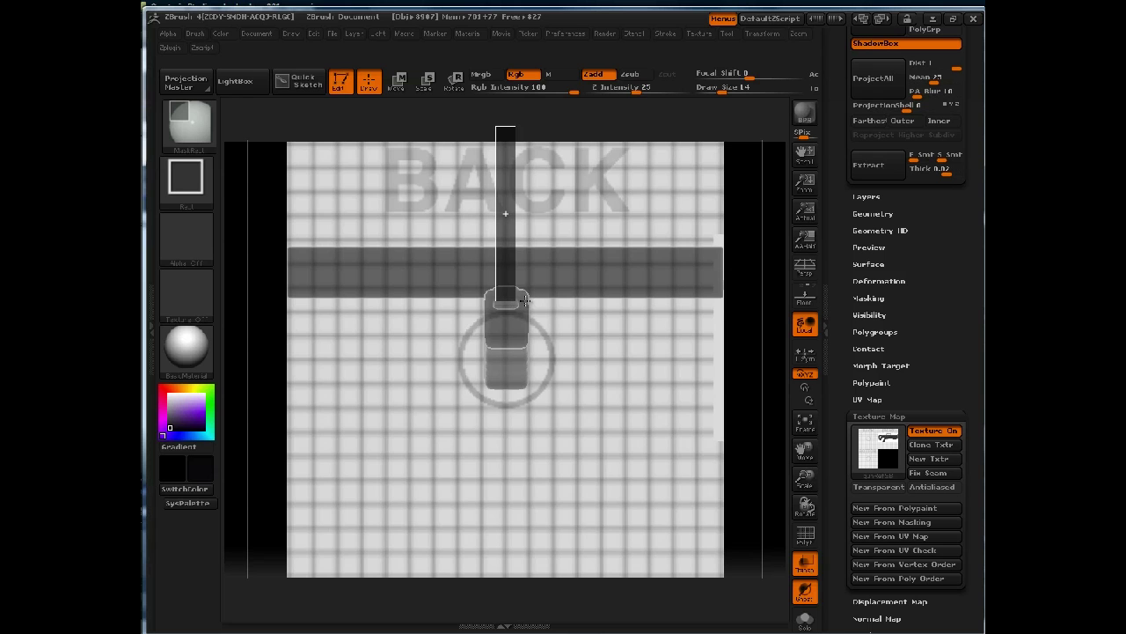
{"action": "left_click_drag", "start_coordinate": [524, 301], "coordinate": [523, 301], "text": "ctrl"}
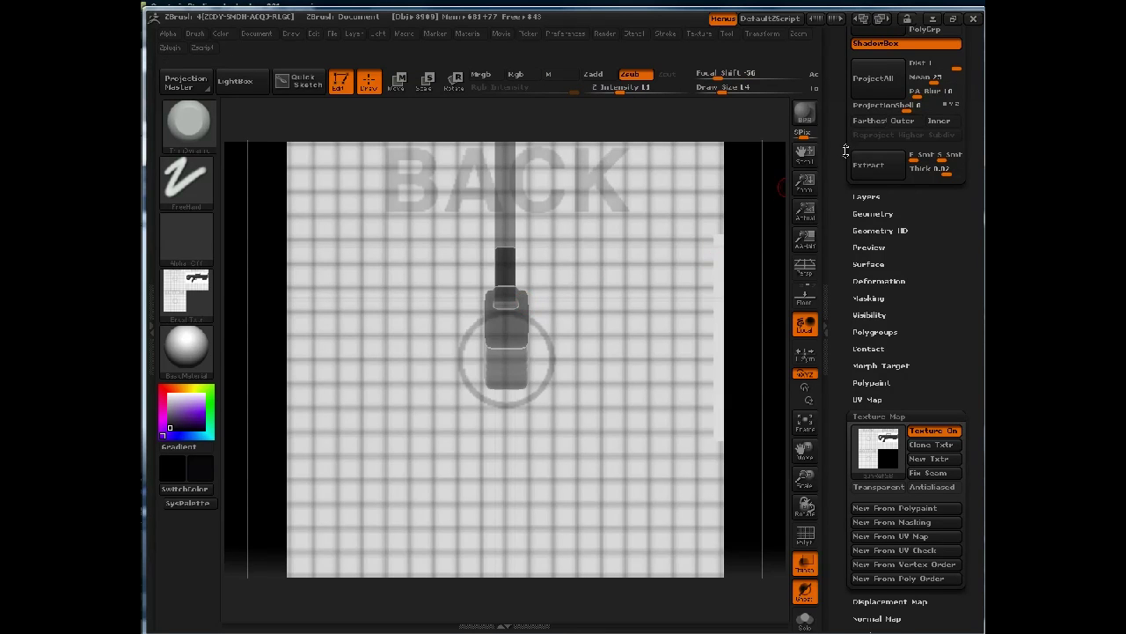
Re-mask the sight housing's thickness on the BACK reference view as a wider vertical strip centred on the gun.
{"action": "left_click_drag", "start_coordinate": [845, 151], "coordinate": [819, 306]}
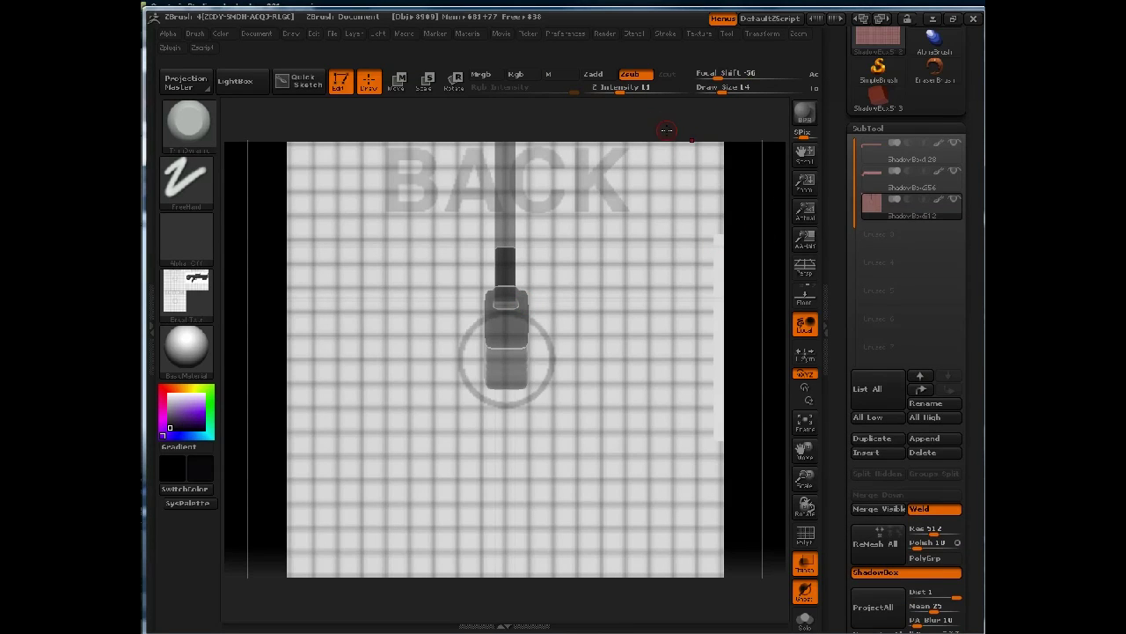
{"action": "left_click_drag", "start_coordinate": [667, 131], "coordinate": [635, 158]}
{"action": "left_click_drag", "start_coordinate": [487, 129], "coordinate": [521, 293], "text": "ctrl"}
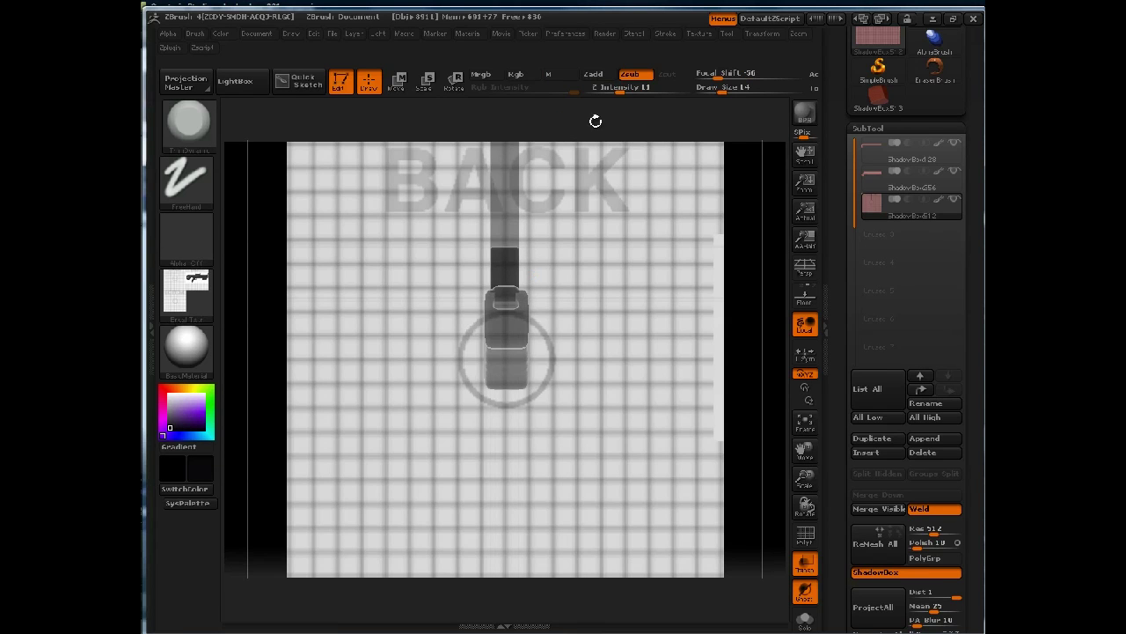
Turn ShadowBox off for the sight housing subtool and show its polyframe to inspect the generated mesh.
{"action": "left_click_drag", "start_coordinate": [595, 121], "coordinate": [642, 115]}
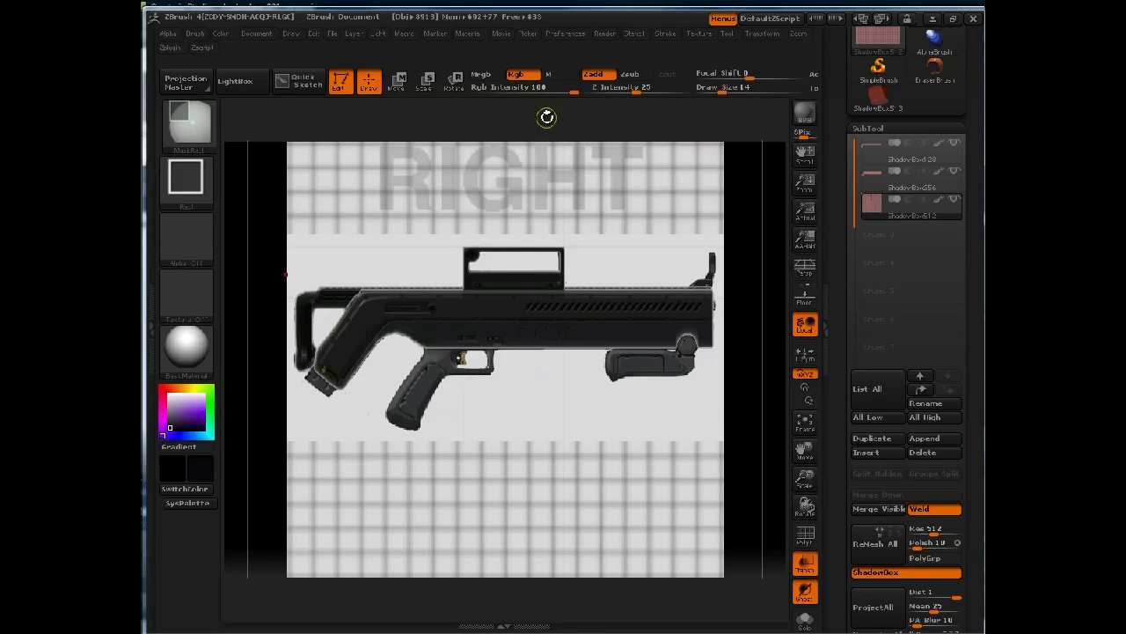
{"action": "left_click", "coordinate": [878, 571]}
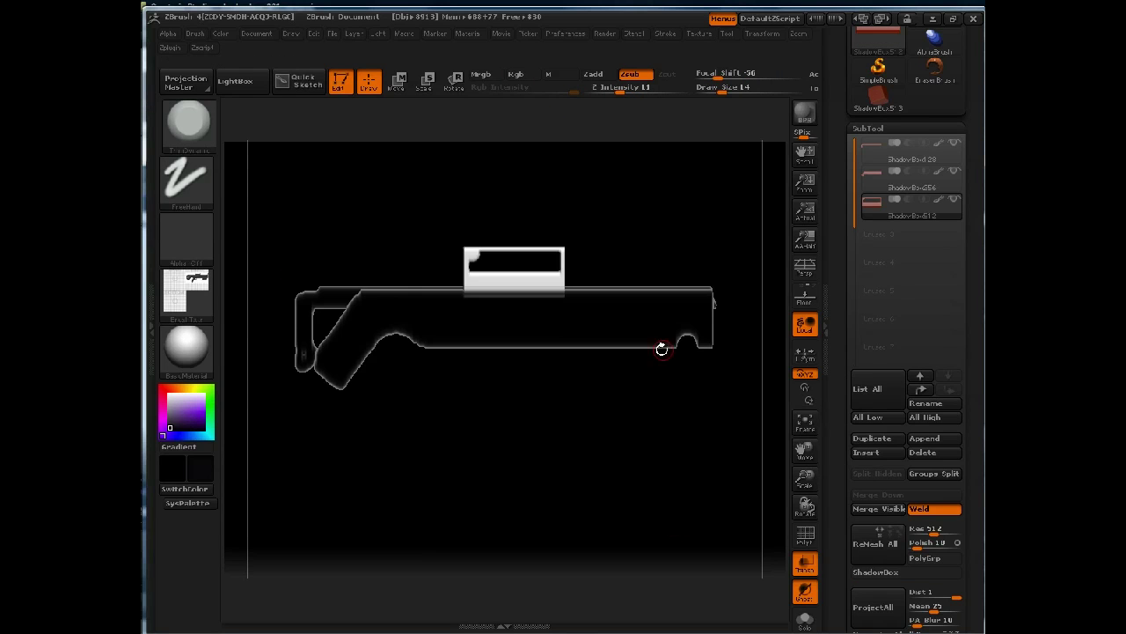
{"action": "mouse_move", "coordinate": [650, 449]}
{"action": "left_mouse_down"}
{"action": "mouse_move", "coordinate": [619, 473]}
{"action": "mouse_move", "coordinate": [601, 515]}
{"action": "mouse_move", "coordinate": [696, 443]}
{"action": "mouse_move", "coordinate": [661, 433]}
{"action": "left_mouse_up"}
{"action": "left_click_drag", "start_coordinate": [410, 441], "coordinate": [429, 478], "text": "alt"}
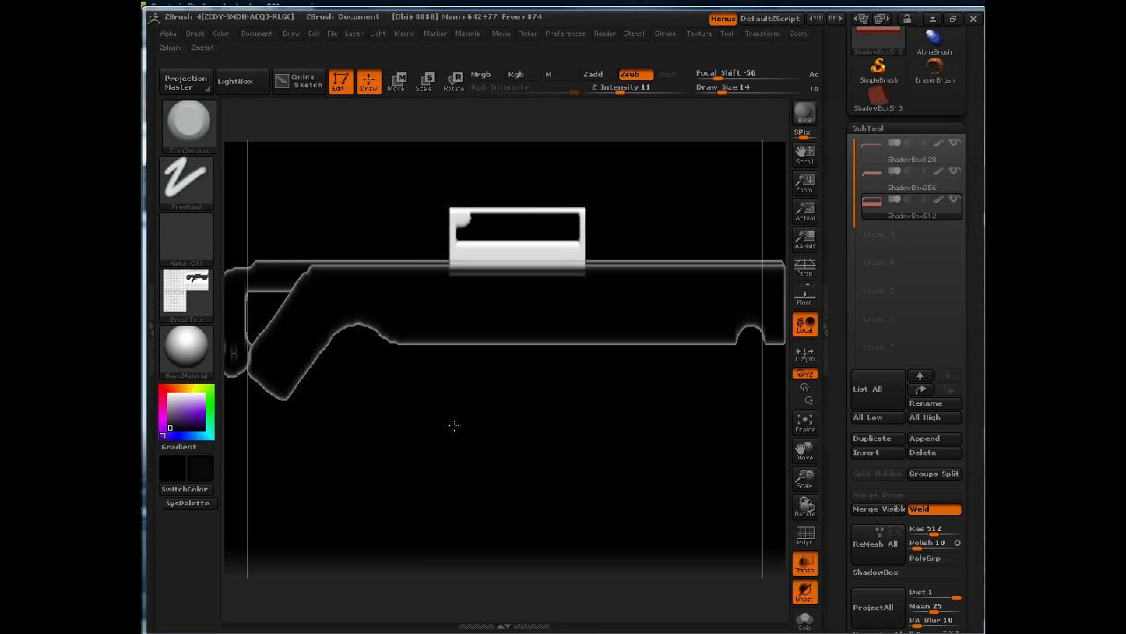
{"action": "left_click_drag", "start_coordinate": [475, 189], "coordinate": [470, 219], "text": "alt"}
{"action": "key", "text": "shift+f"}
{"action": "left_click_drag", "start_coordinate": [393, 414], "coordinate": [428, 209], "text": "alt"}
{"action": "left_click_drag", "start_coordinate": [353, 475], "coordinate": [525, 420], "text": "alt"}
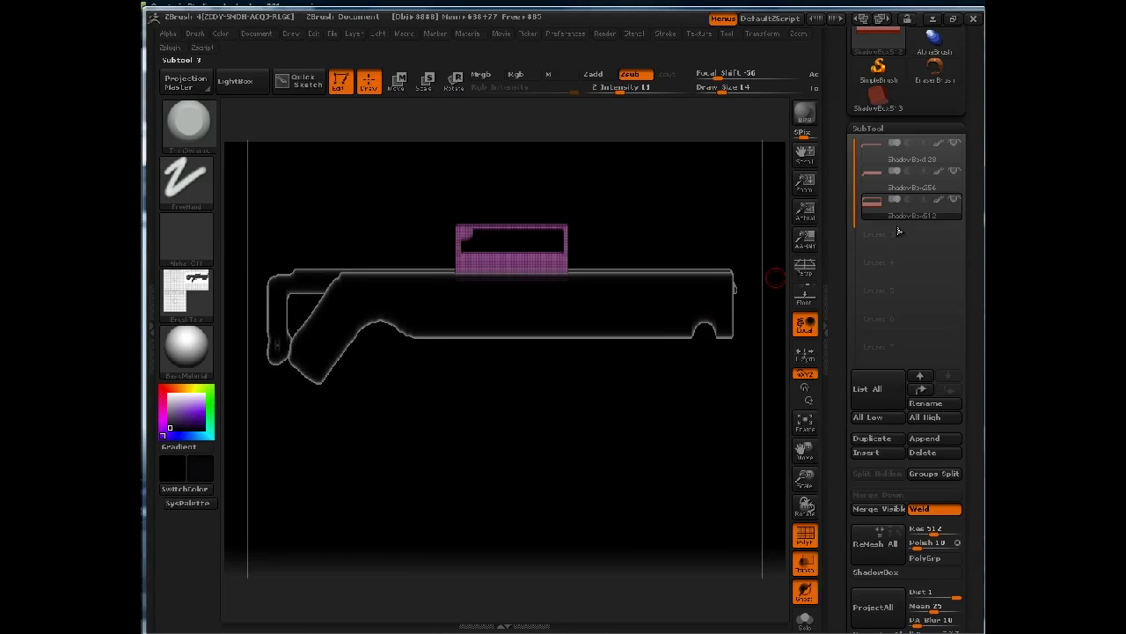
Hide the ShadowBox256 subtool, then append another ShadowBox as a new subtool and make it active.
{"action": "mouse_move", "coordinate": [957, 171]}
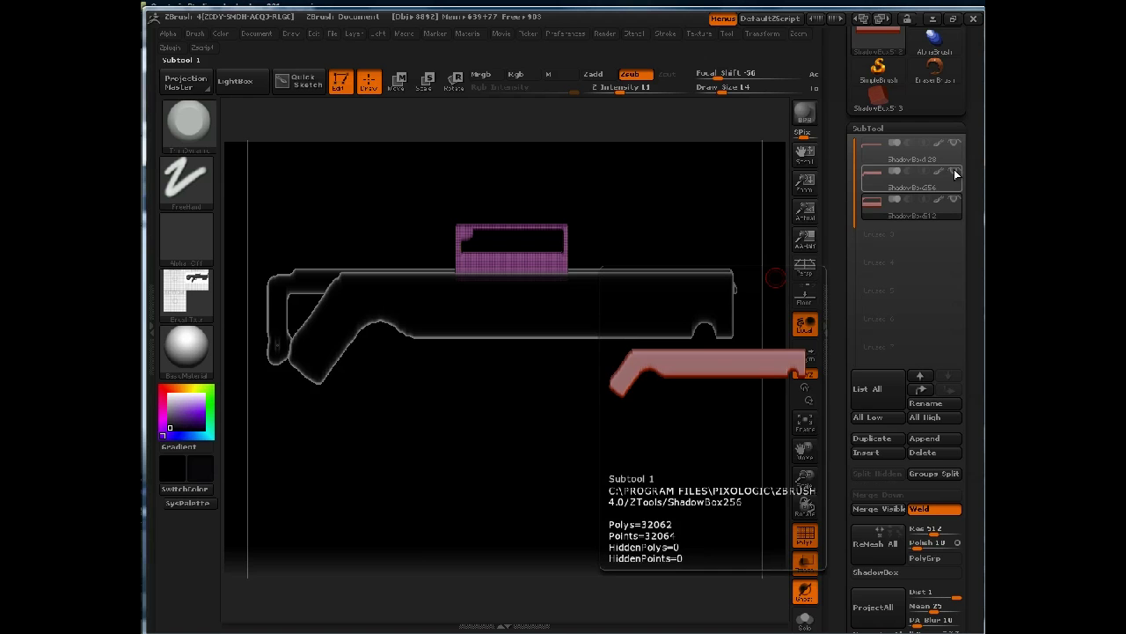
{"action": "left_click", "coordinate": [955, 172]}
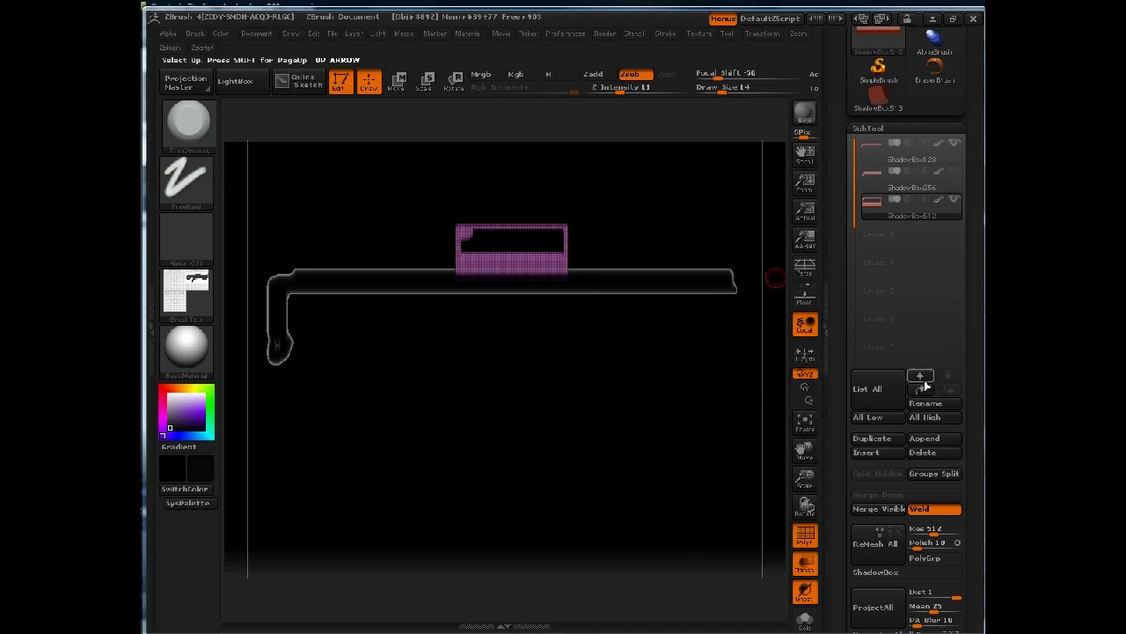
{"action": "left_click", "coordinate": [925, 438]}
{"action": "left_click", "coordinate": [596, 359]}
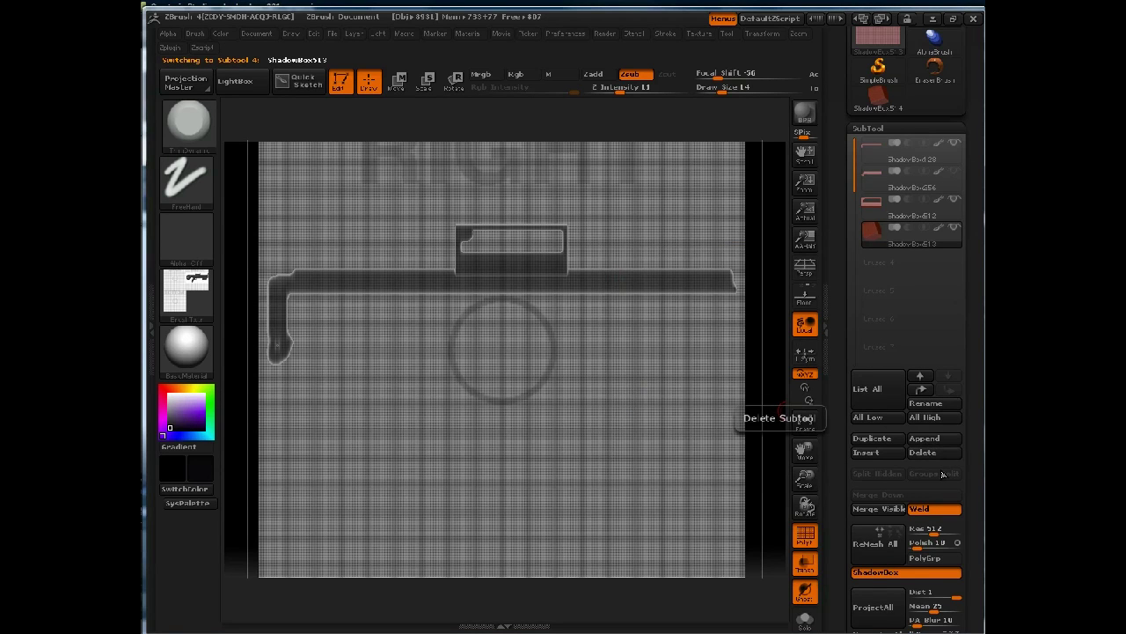
Assign the gunRefSB reference image as the new ShadowBox subtool's texture map and turn the polyframe display off.
{"action": "scroll", "coordinate": [887, 429], "scroll_direction": "down", "scroll_amount": 10}
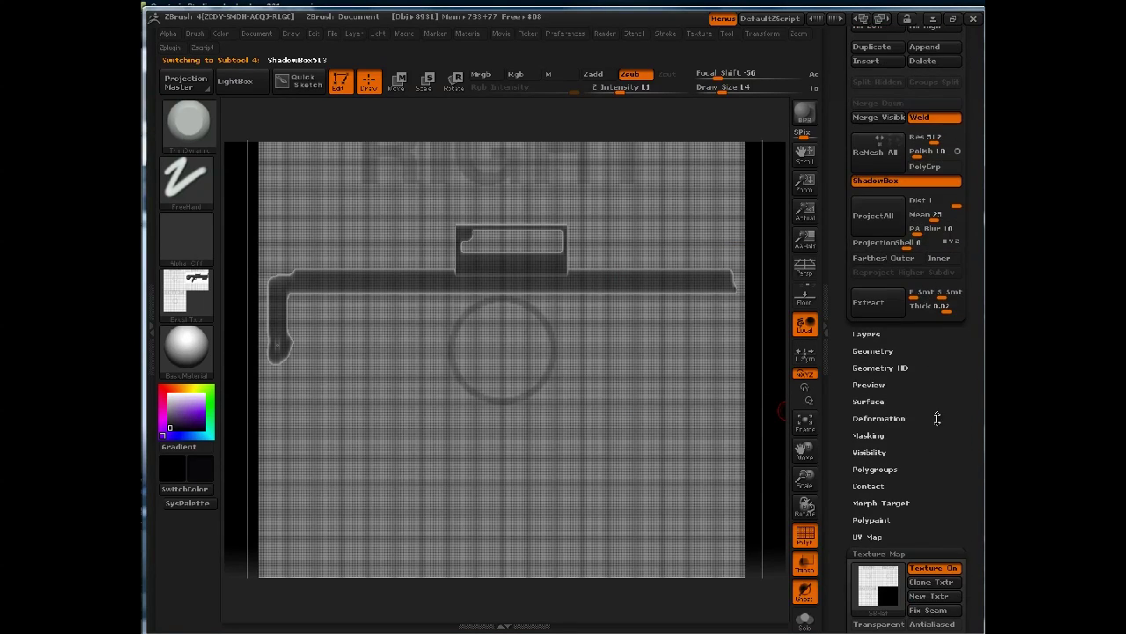
{"action": "left_click", "coordinate": [887, 429]}
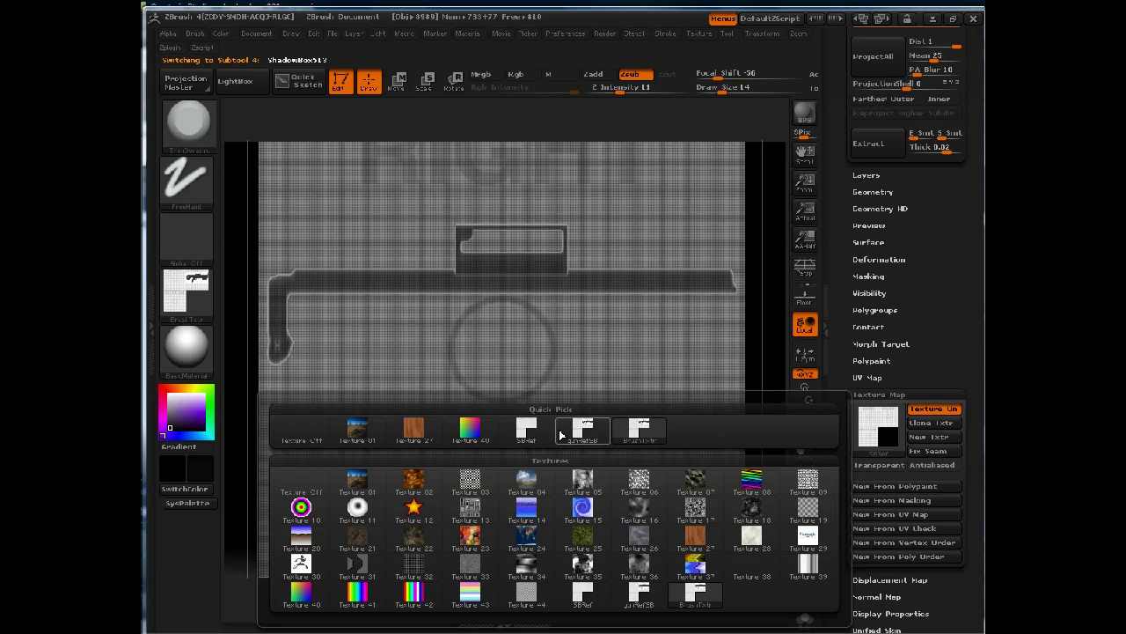
{"action": "left_click", "coordinate": [592, 426]}
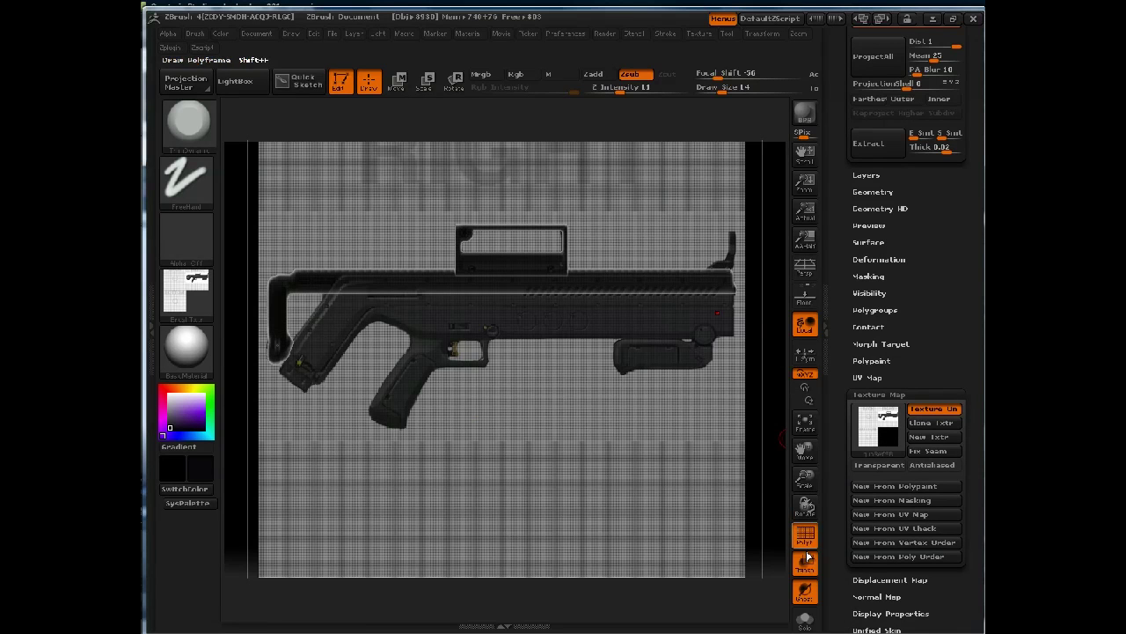
{"action": "left_click", "coordinate": [805, 539]}
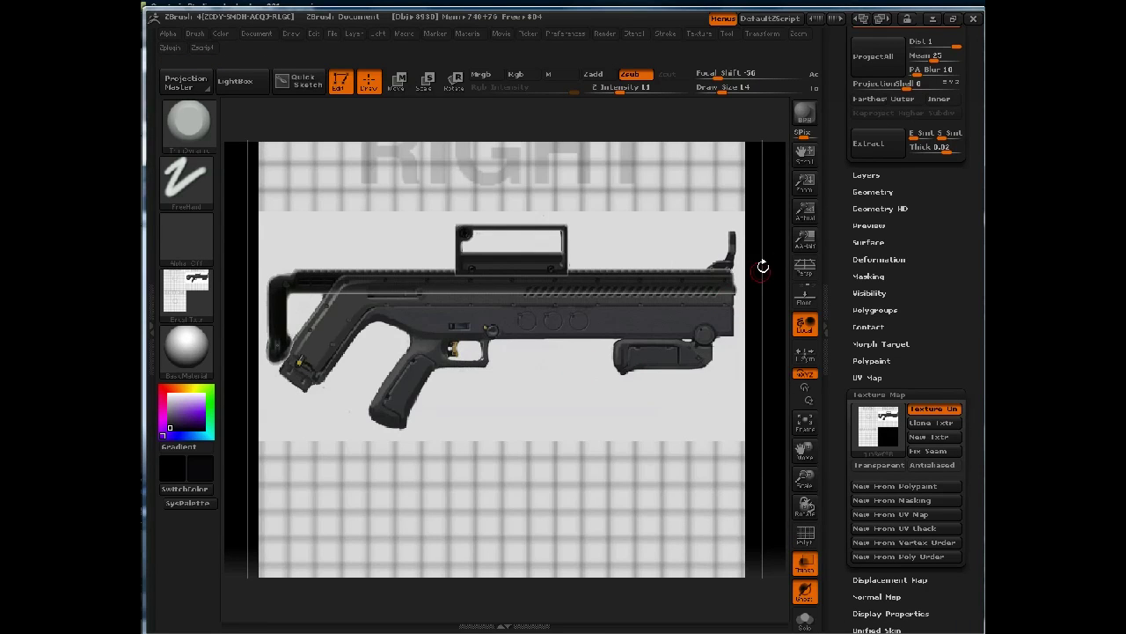
Mask the upper receiver as a long rectangle up to the muzzle on the RIGHT reference view, extending its rear edge to the stock.
{"action": "mouse_move", "coordinate": [763, 266]}
{"action": "left_mouse_down"}
{"action": "mouse_move", "coordinate": [764, 282]}
{"action": "mouse_move", "coordinate": [773, 269]}
{"action": "left_mouse_up"}
{"action": "mouse_move", "coordinate": [348, 119]}
{"action": "left_mouse_down", "text": "ctrl"}
{"action": "mouse_move", "coordinate": [396, 141]}
{"action": "mouse_move", "coordinate": [376, 291]}
{"action": "mouse_move", "coordinate": [363, 291]}
{"action": "mouse_move", "coordinate": [771, 315]}
{"action": "left_mouse_up", "text": "ctrl"}
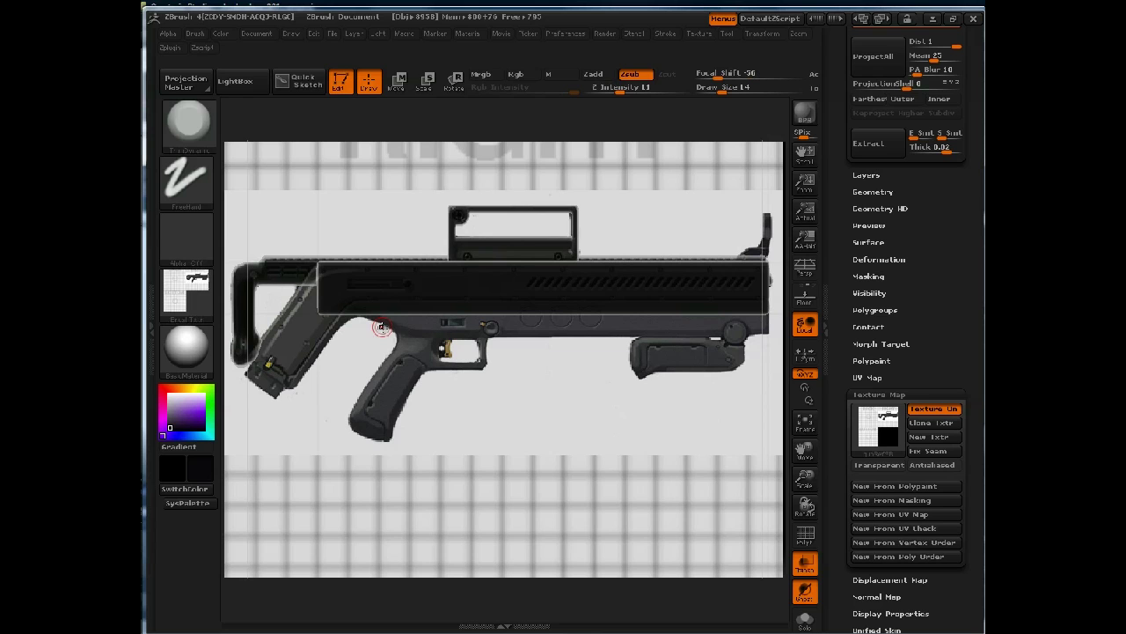
{"action": "key", "text": "ctrl"}
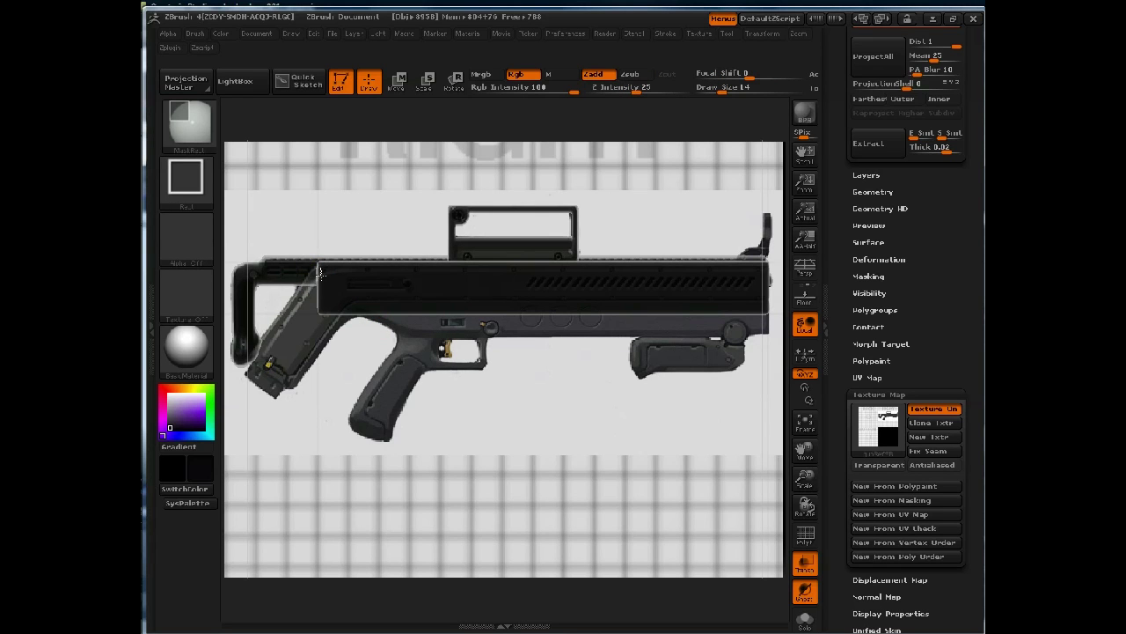
{"action": "mouse_move", "coordinate": [314, 323]}
{"action": "left_mouse_down", "text": "ctrl"}
{"action": "mouse_move", "coordinate": [310, 344]}
{"action": "mouse_move", "coordinate": [317, 280]}
{"action": "mouse_move", "coordinate": [308, 327]}
{"action": "left_mouse_up", "text": "ctrl"}
{"action": "left_click_drag", "start_coordinate": [314, 324], "coordinate": [314, 323], "text": "ctrl"}
Mask the angled stock behind the receiver with the MaskPen brush, following its outline and the curve behind the grip.
{"action": "left_click", "coordinate": [188, 129]}
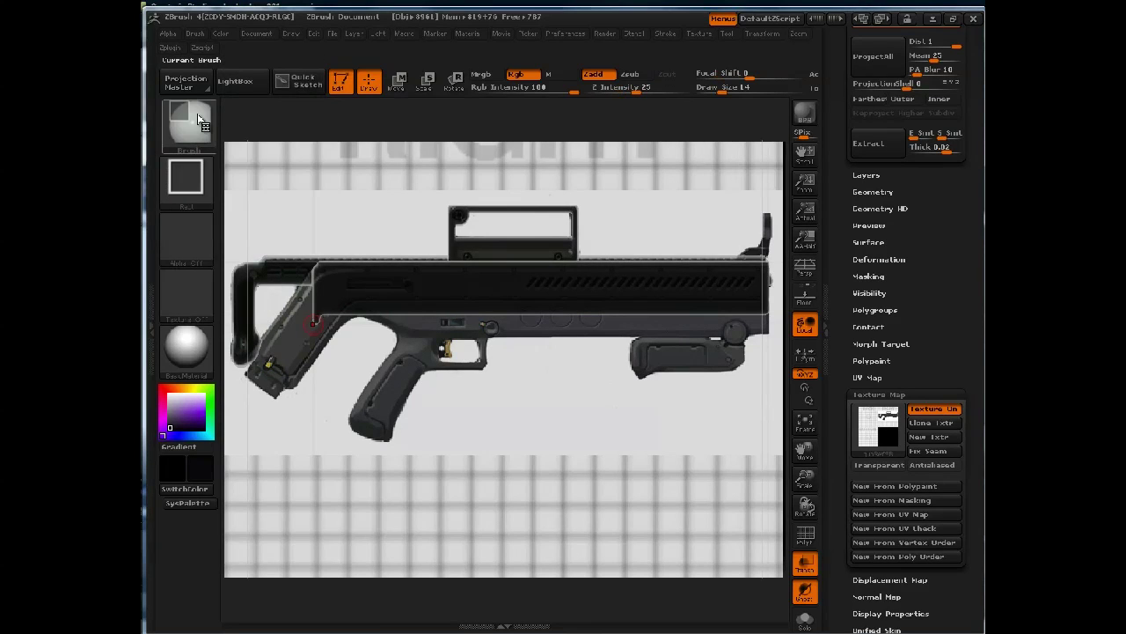
{"action": "left_click", "coordinate": [189, 129], "text": "ctrl"}
{"action": "left_click", "coordinate": [334, 197], "text": "ctrl"}
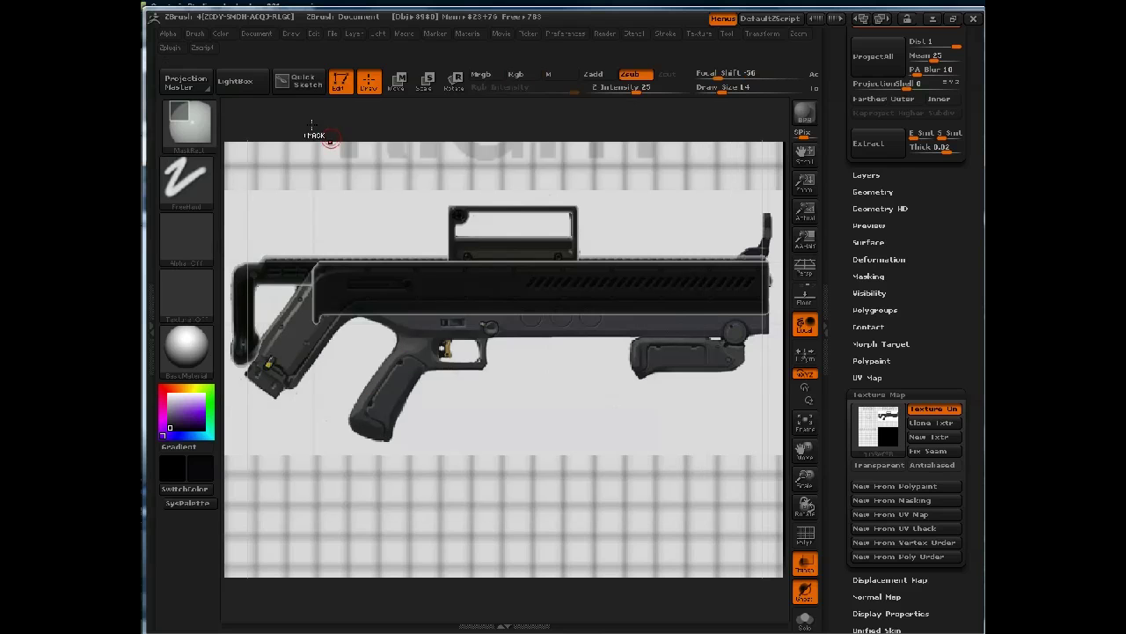
{"action": "left_click_drag", "start_coordinate": [271, 365], "coordinate": [259, 357], "text": "ctrl"}
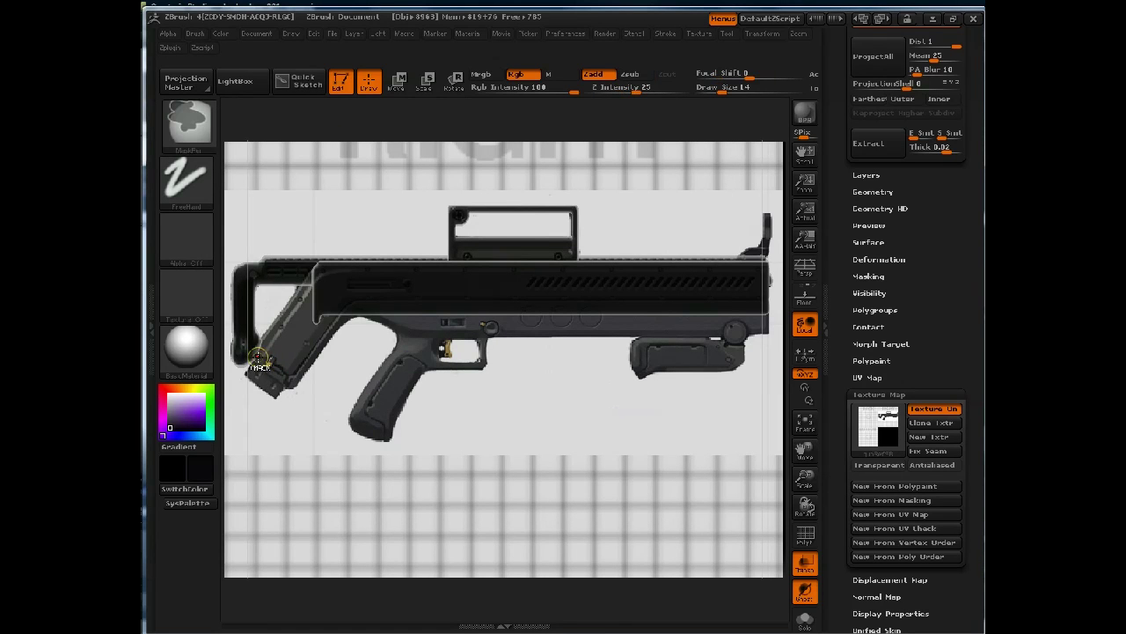
{"action": "left_click", "coordinate": [261, 359], "text": "ctrl"}
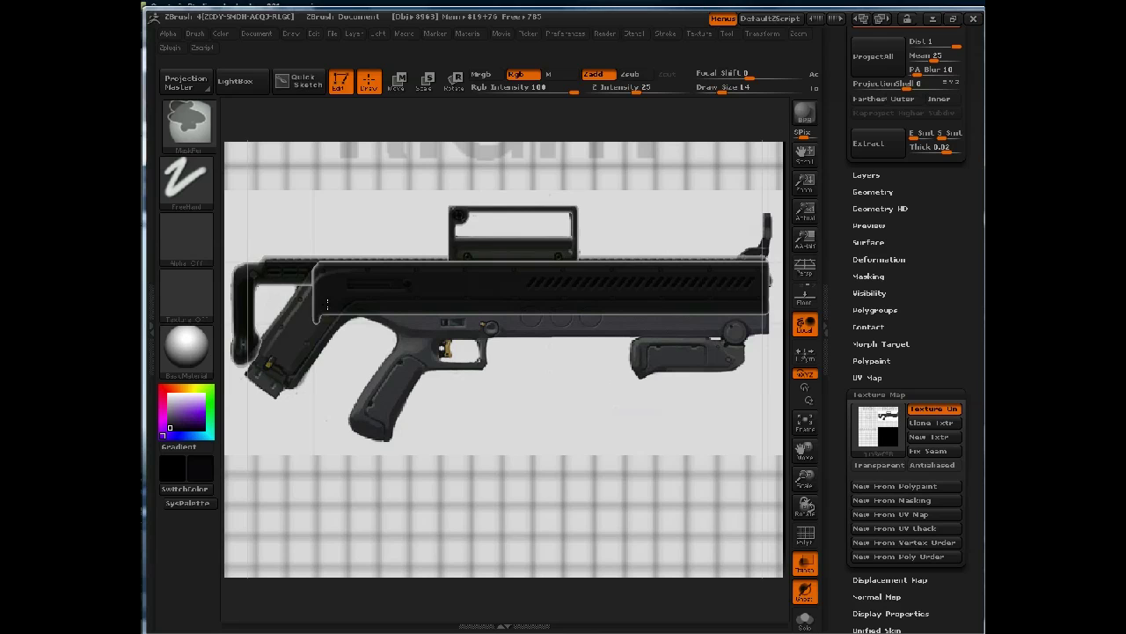
{"action": "key", "text": "ctrl+z"}
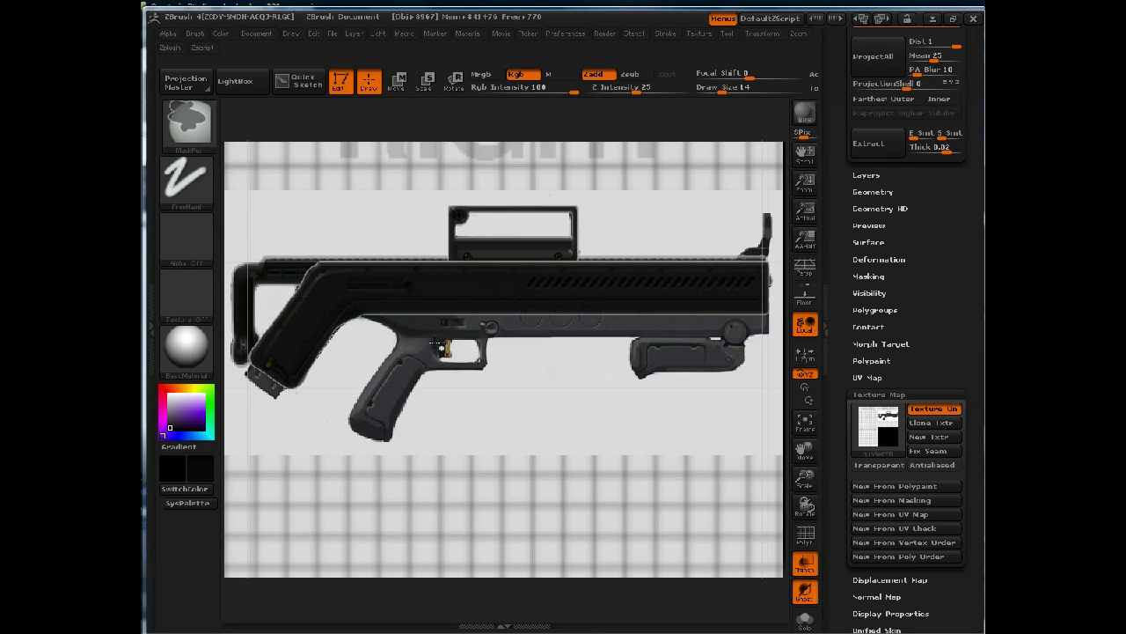
Fill in the receiver mask above the pistol grip and extend it along the lower receiver to the muzzle end.
{"action": "left_click", "coordinate": [392, 305]}
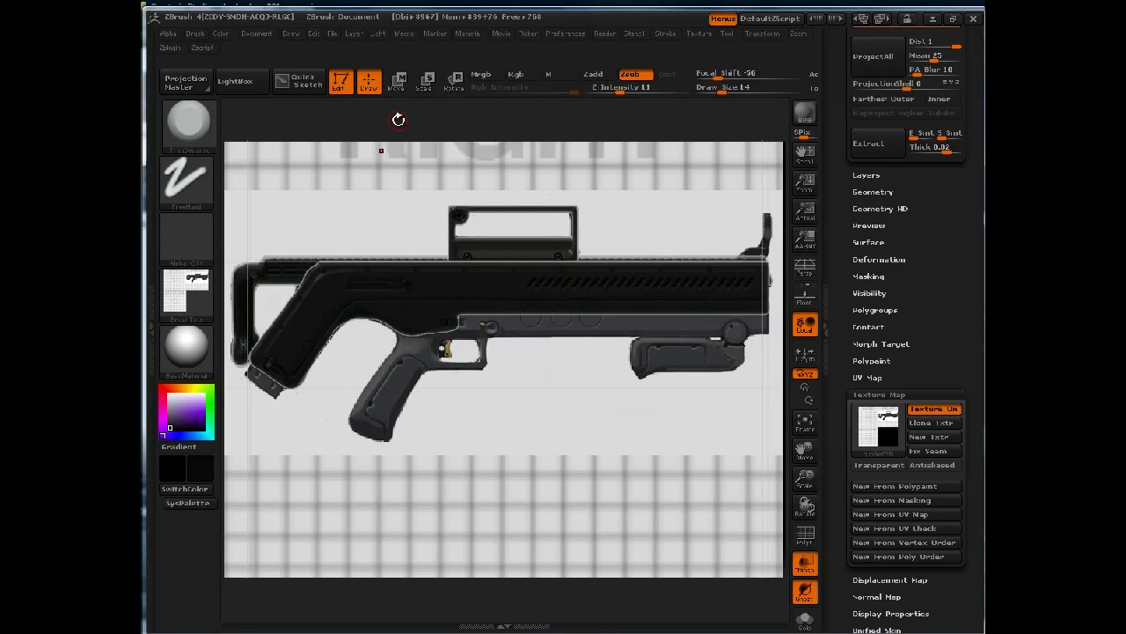
{"action": "left_click_drag", "start_coordinate": [405, 124], "coordinate": [767, 336], "text": "ctrl"}
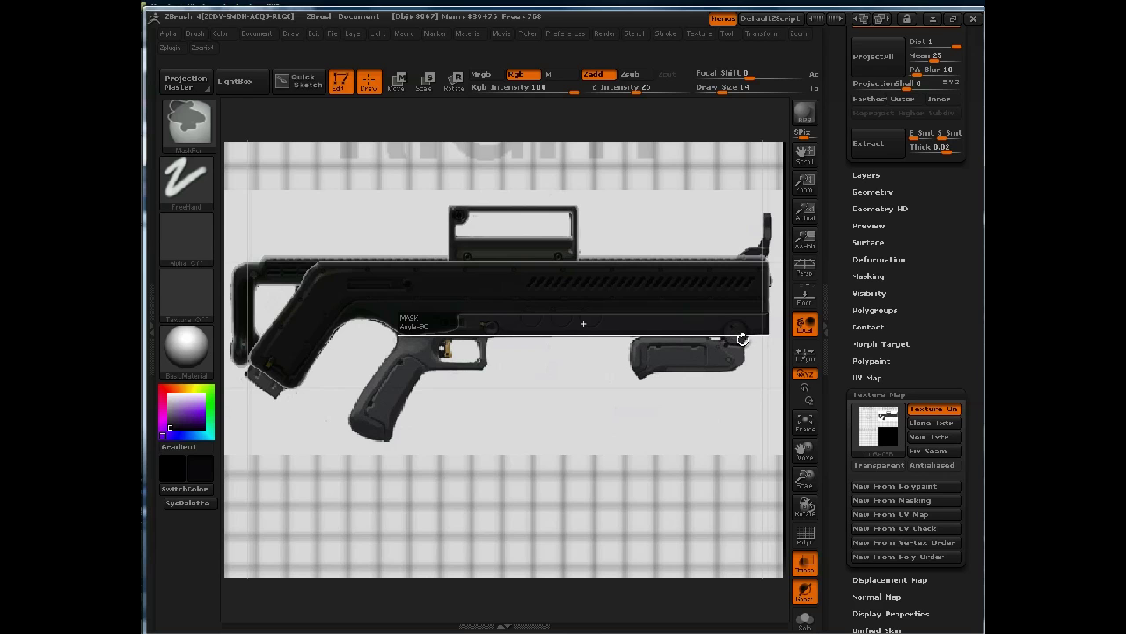
{"action": "left_click_drag", "start_coordinate": [741, 339], "coordinate": [743, 340]}
Cut the round foregrip pivot and the small round pin above the trigger guard out of the body mask with the MaskCircle brush.
{"action": "left_click", "coordinate": [187, 123], "text": "ctrl"}
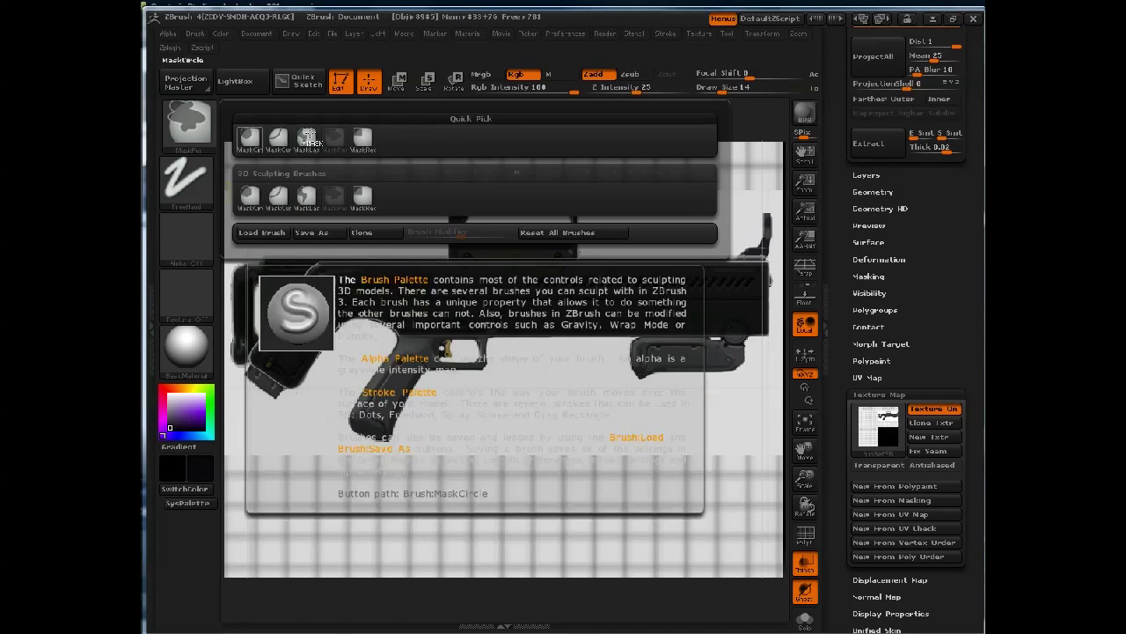
{"action": "left_click", "coordinate": [256, 139]}
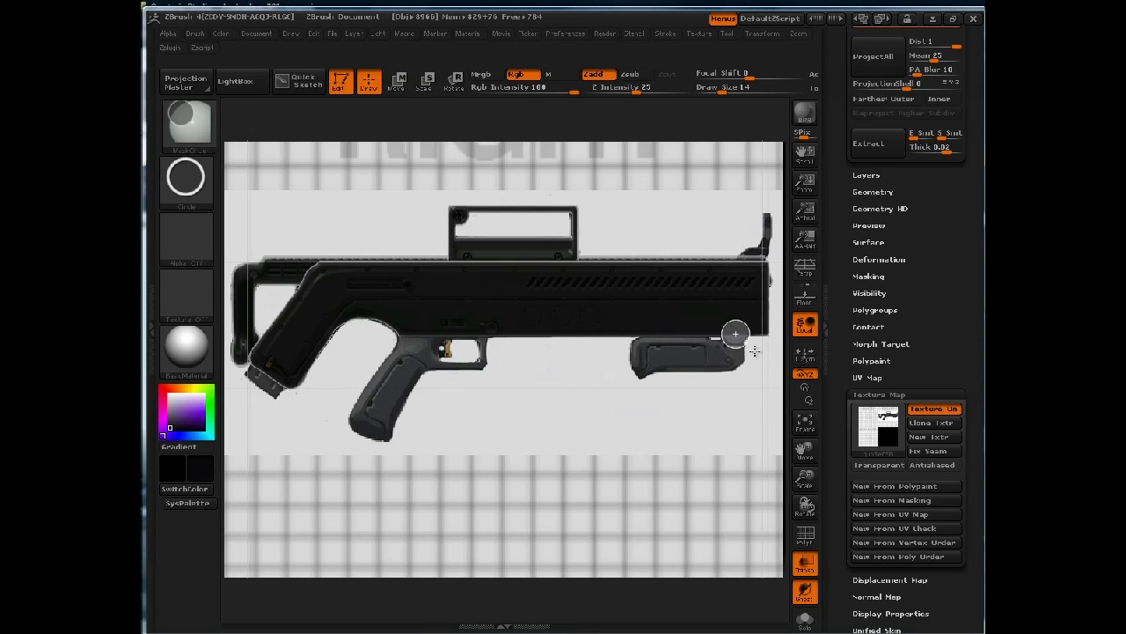
{"action": "left_click_drag", "start_coordinate": [751, 343], "coordinate": [752, 343], "text": "ctrl"}
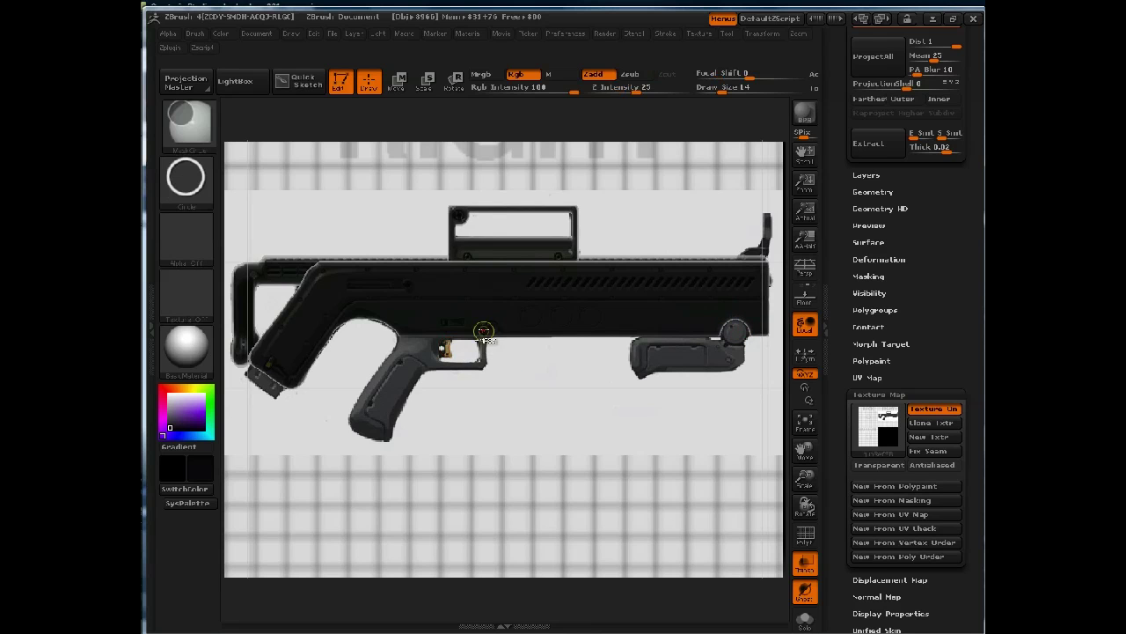
{"action": "key", "text": "ctrl"}
{"action": "key", "text": "alt"}
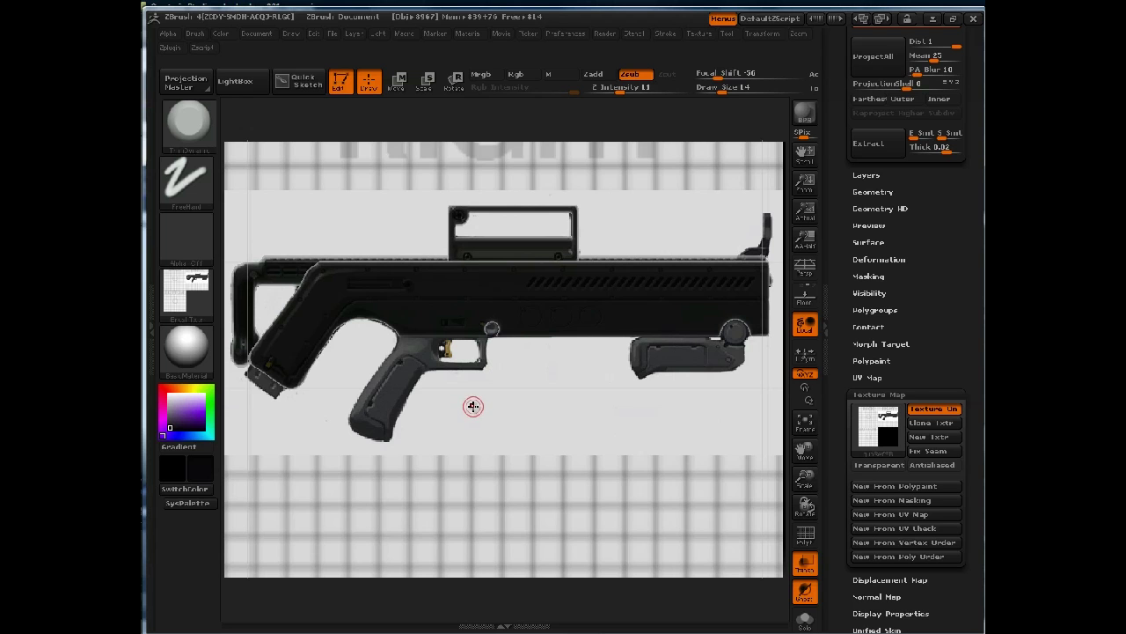
Turn ShadowBox off for the gun body subtool to convert its masked shape into a mesh.
{"action": "left_click_drag", "start_coordinate": [918, 370], "coordinate": [923, 412]}
{"action": "left_click", "coordinate": [883, 77]}
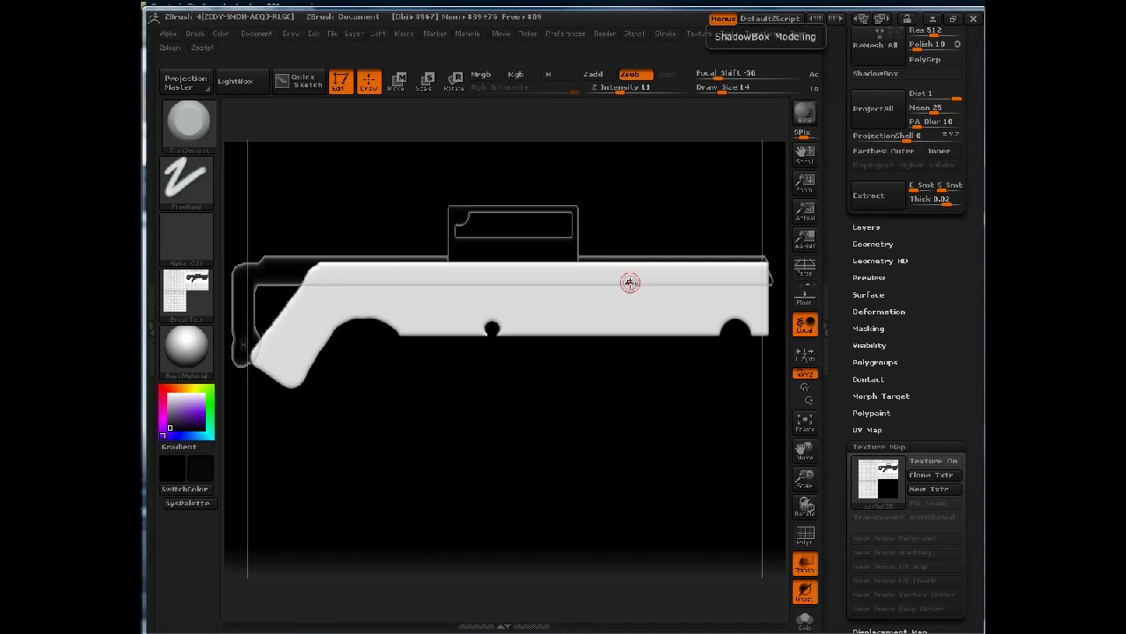
Turn the gun body end-on and make ClipCurve the active selection brush.
{"action": "left_click_drag", "start_coordinate": [598, 428], "coordinate": [655, 222]}
{"action": "left_click_drag", "start_coordinate": [655, 222], "coordinate": [583, 206]}
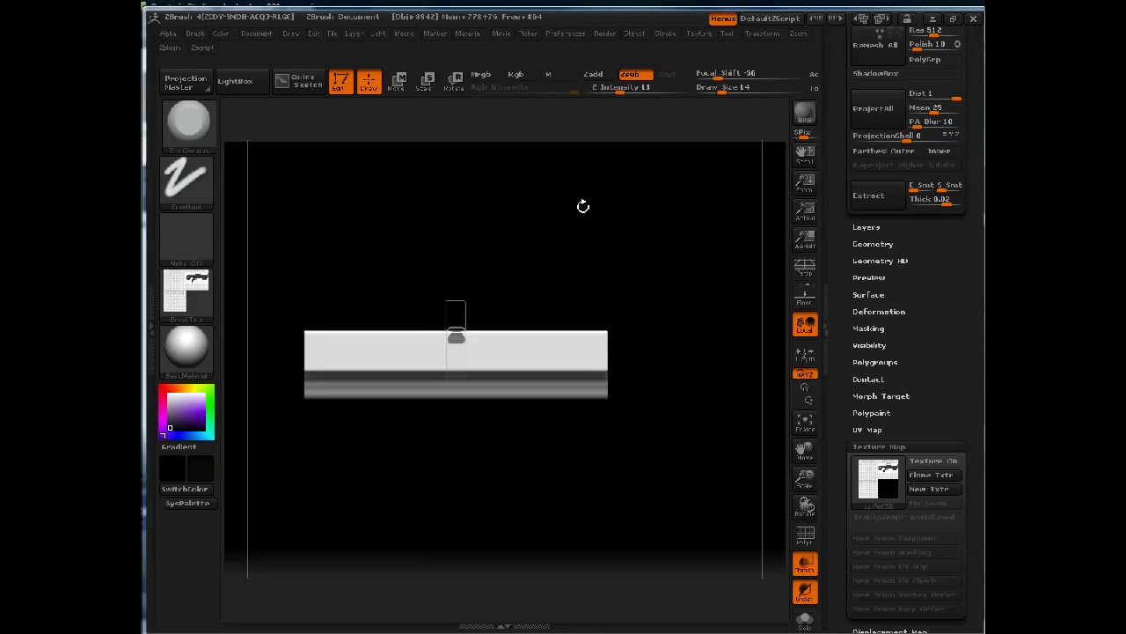
{"action": "left_click", "coordinate": [205, 141]}
{"action": "left_click", "coordinate": [363, 198]}
{"action": "key", "text": "b"}
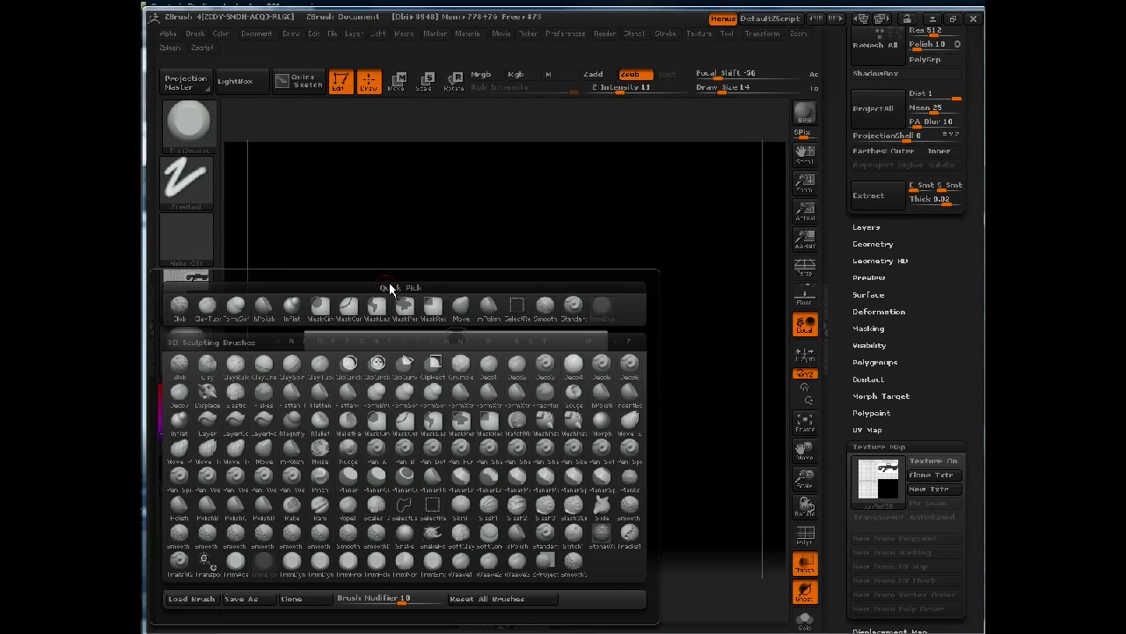
{"action": "left_click", "coordinate": [414, 372]}
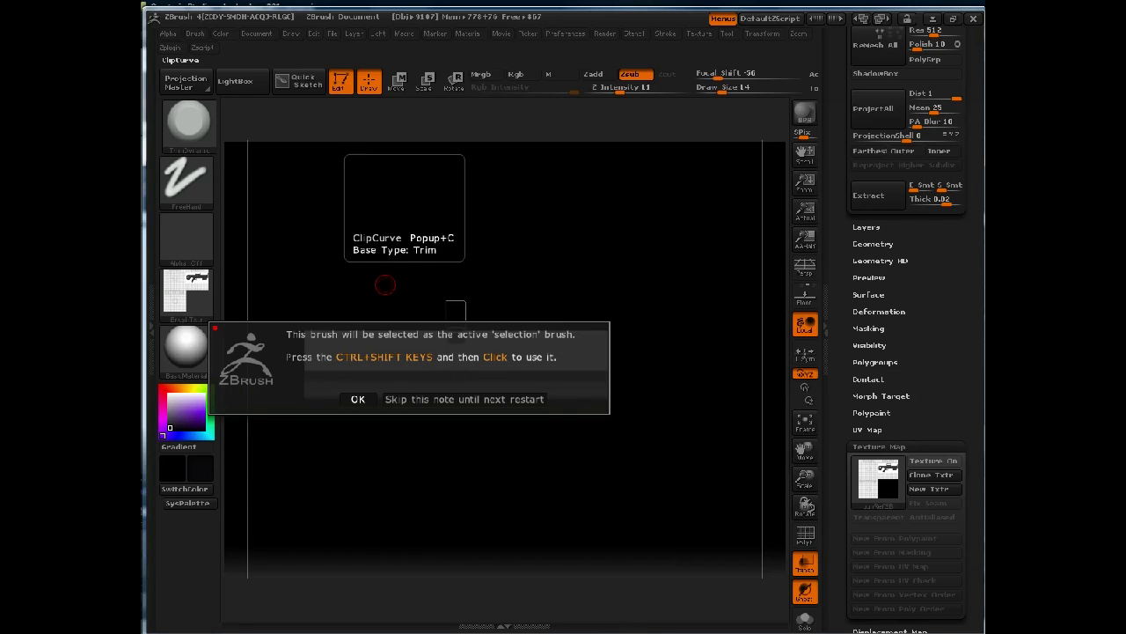
{"action": "left_click", "coordinate": [358, 398]}
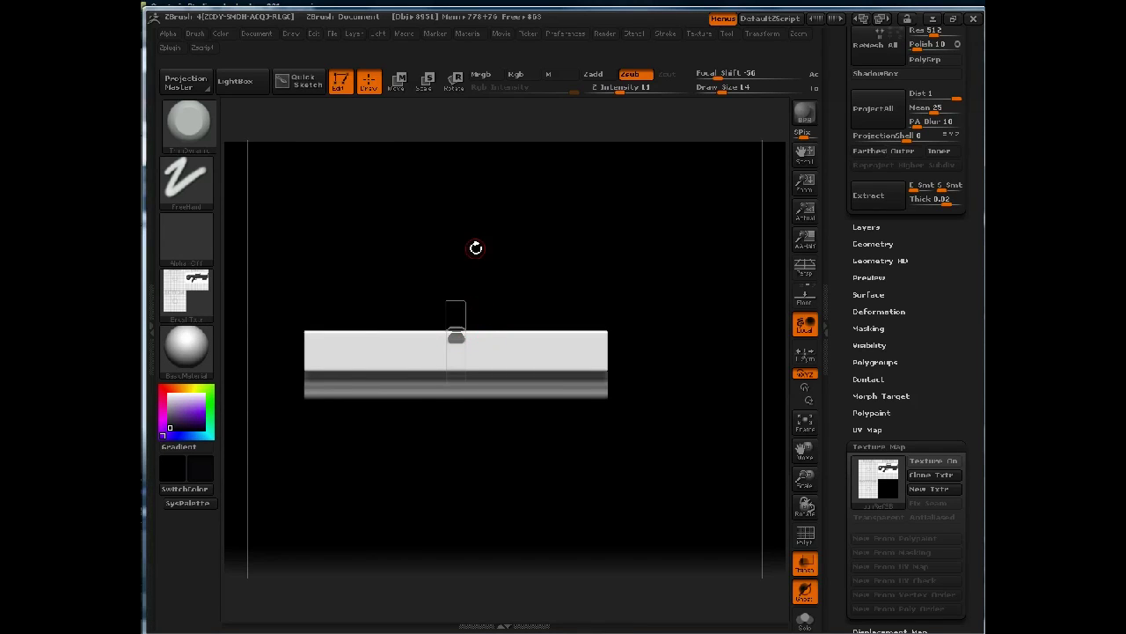
Clip both sides of the gun body with ClipCurve, leaving it slightly wider than the sight housing.
{"action": "key", "text": "ctrl"}
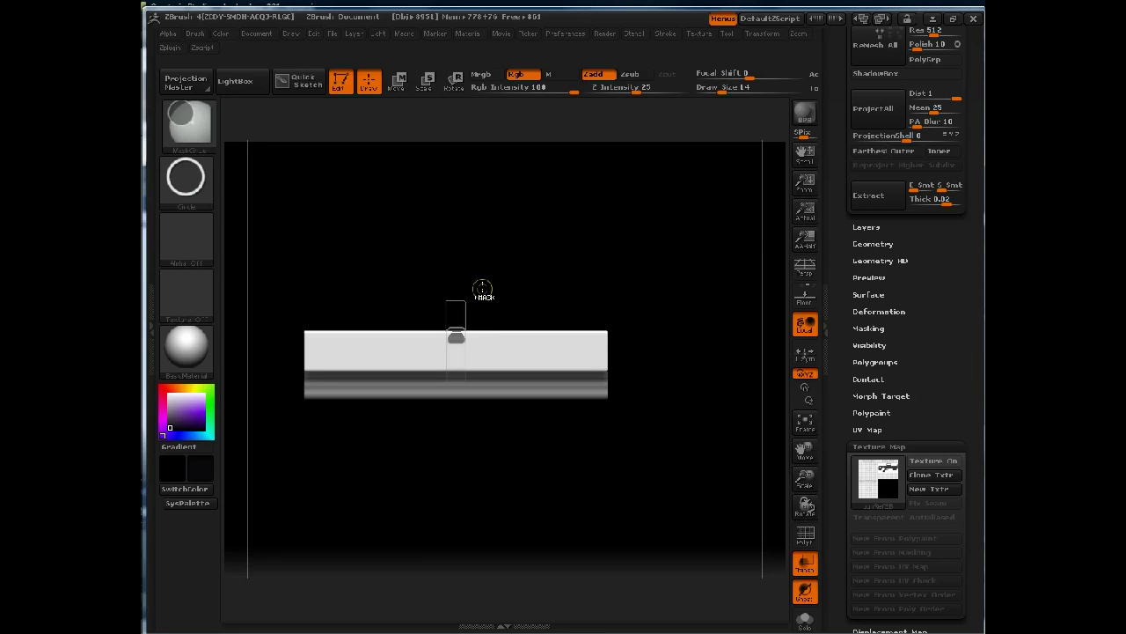
{"action": "key", "text": "ctrl+shift"}
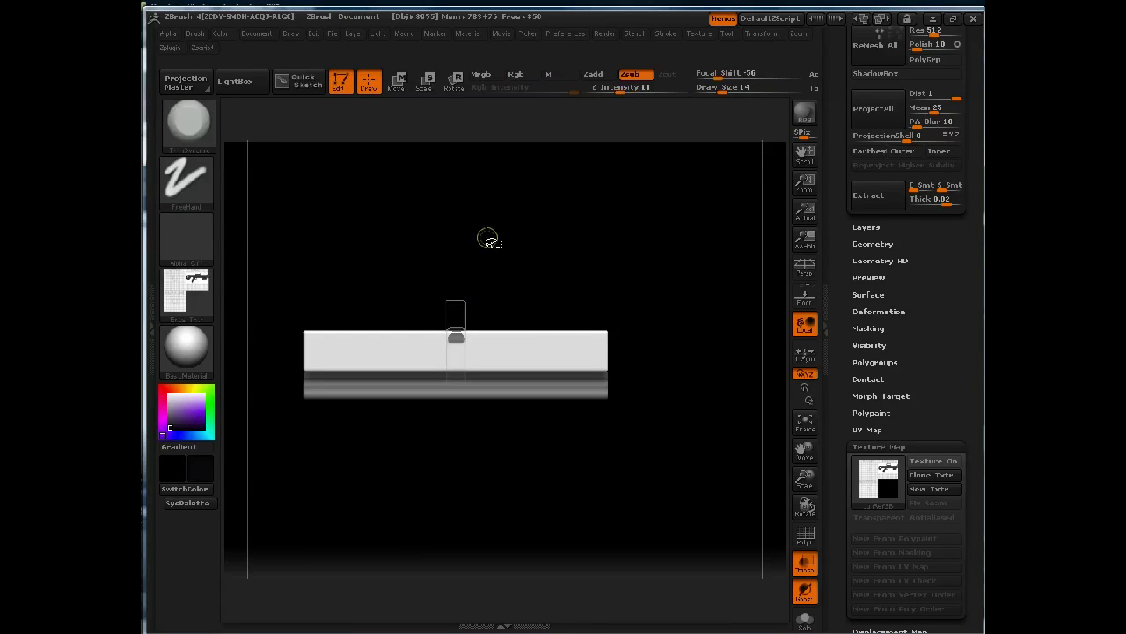
{"action": "mouse_move", "coordinate": [485, 231]}
{"action": "left_mouse_down", "text": "ctrl+shift"}
{"action": "mouse_move", "coordinate": [488, 356]}
{"action": "mouse_move", "coordinate": [470, 390]}
{"action": "mouse_move", "coordinate": [469, 440]}
{"action": "mouse_move", "coordinate": [493, 446]}
{"action": "mouse_move", "coordinate": [454, 459]}
{"action": "mouse_move", "coordinate": [469, 456]}
{"action": "left_mouse_up", "text": "ctrl+shift"}
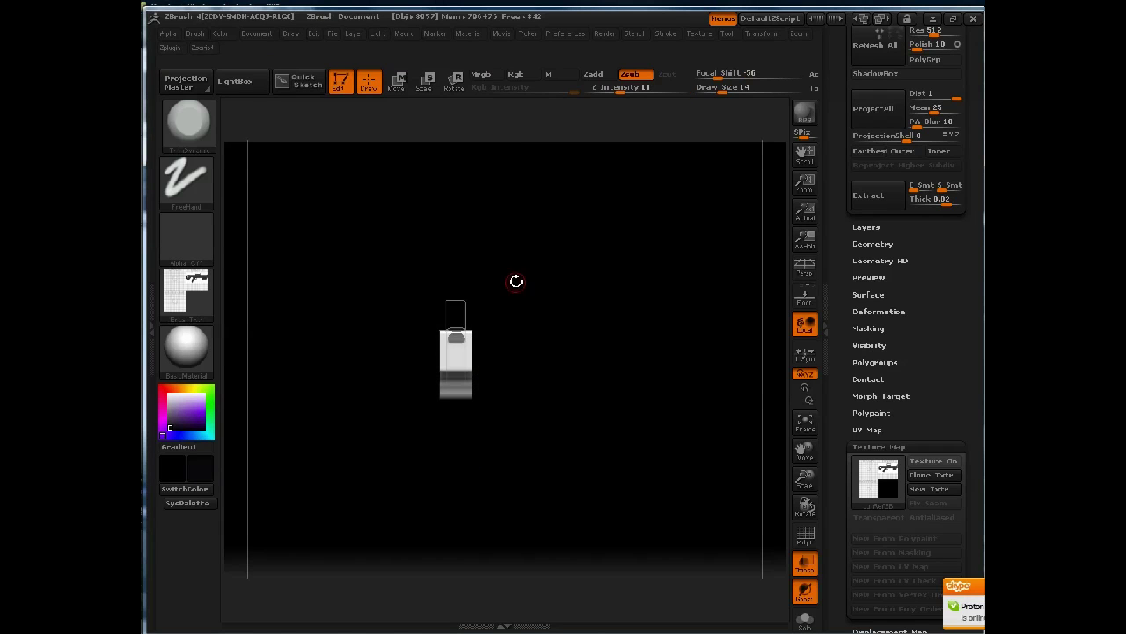
{"action": "mouse_move", "coordinate": [537, 299]}
{"action": "left_mouse_down"}
{"action": "mouse_move", "coordinate": [573, 308]}
{"action": "mouse_move", "coordinate": [599, 290]}
{"action": "mouse_move", "coordinate": [547, 287]}
{"action": "mouse_move", "coordinate": [530, 340]}
{"action": "mouse_move", "coordinate": [516, 311]}
{"action": "mouse_move", "coordinate": [458, 294]}
{"action": "mouse_move", "coordinate": [571, 272]}
{"action": "mouse_move", "coordinate": [530, 249]}
{"action": "mouse_move", "coordinate": [520, 256]}
{"action": "mouse_move", "coordinate": [631, 276]}
{"action": "left_mouse_up"}
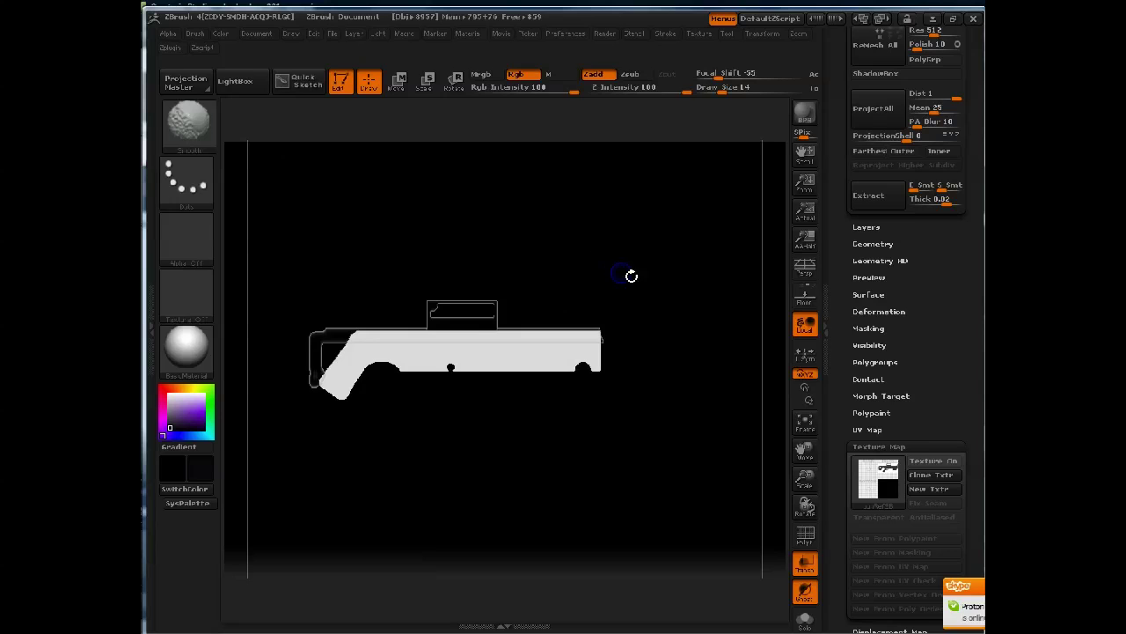
Start saving the project in the ztools folder, taking gun_03.ZPR as the file name.
{"action": "left_click", "coordinate": [331, 36]}
{"action": "left_click", "coordinate": [427, 58]}
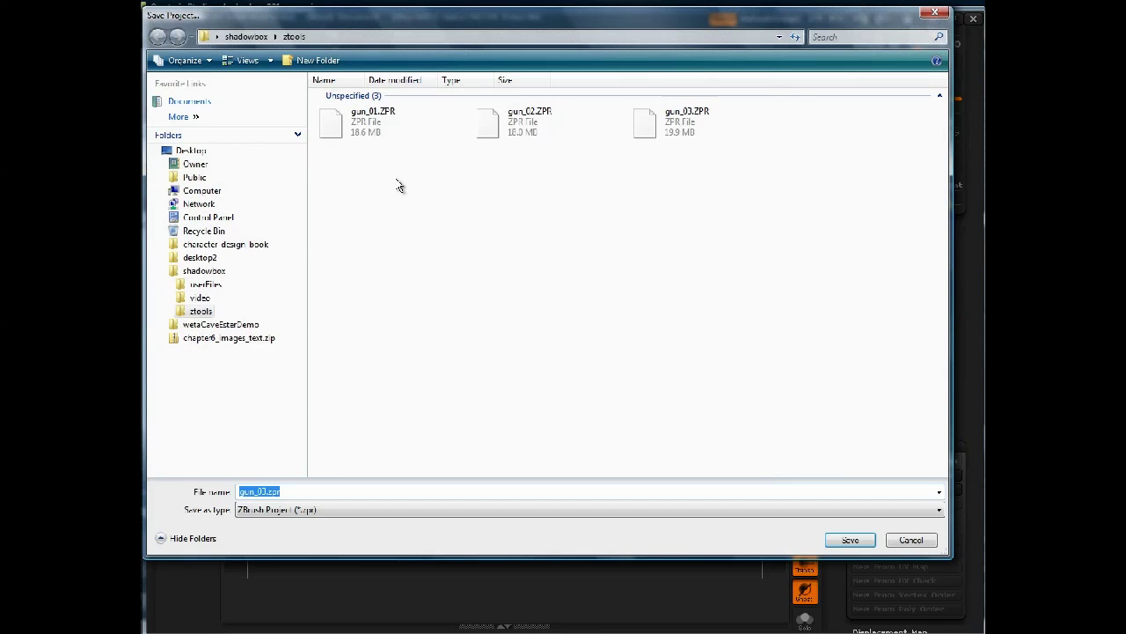
{"action": "left_click", "coordinate": [673, 124]}
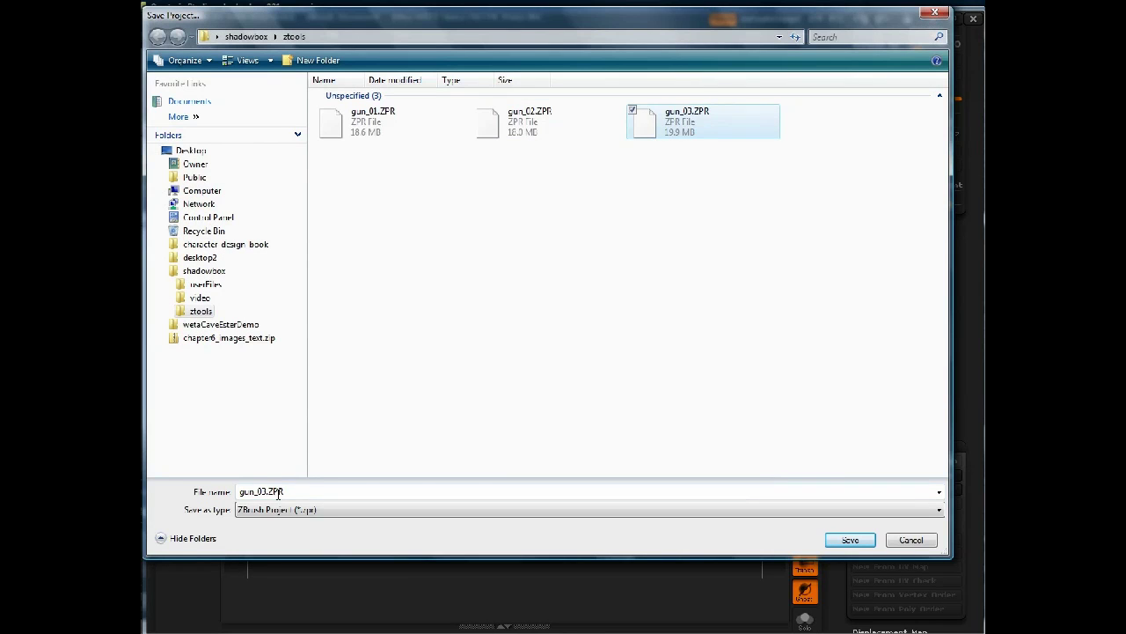